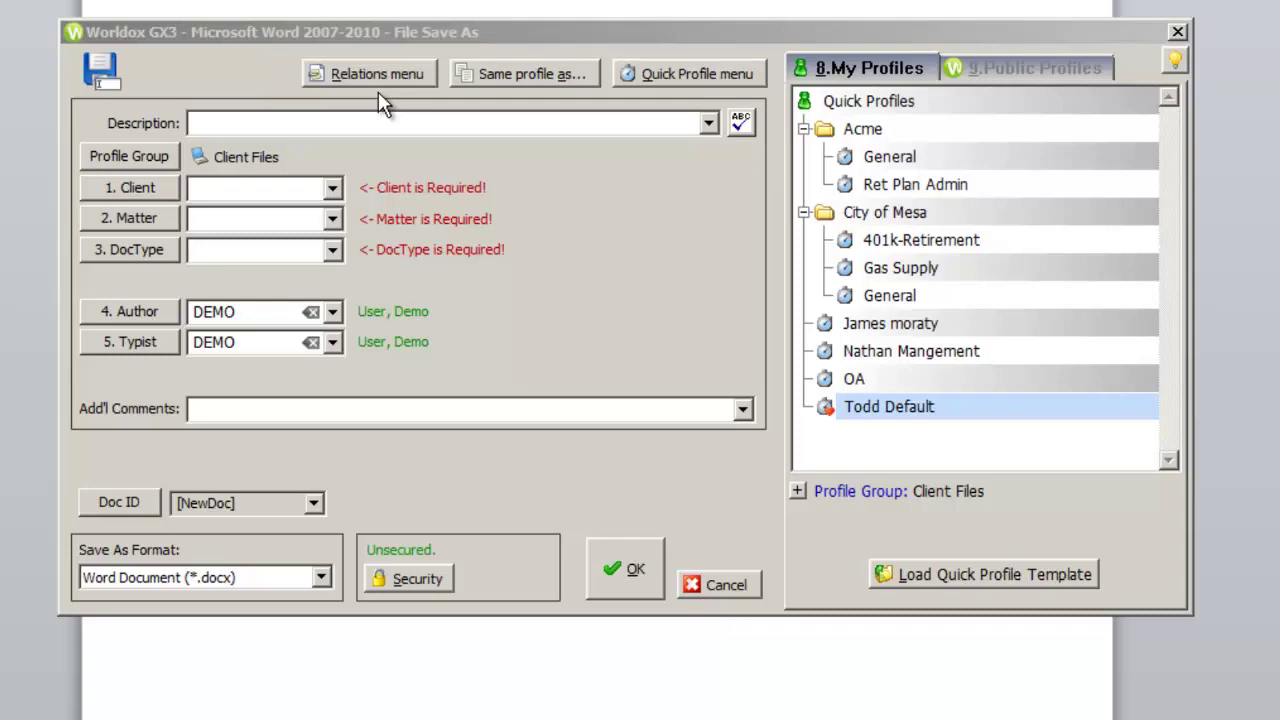
# - Relate the new document to Collaborative Research Agreement Parent and save it as Research Agreement Addendum with document type AGR
pyautogui.click(383, 80)
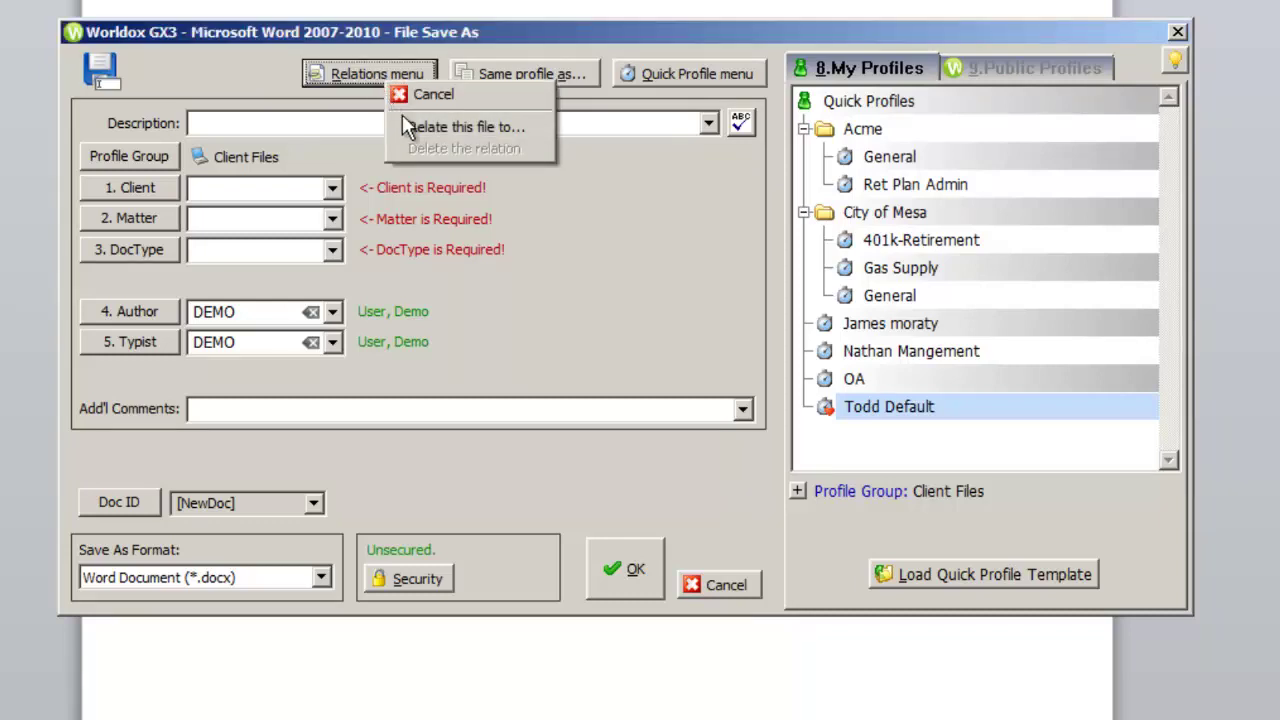
pyautogui.click(422, 131)
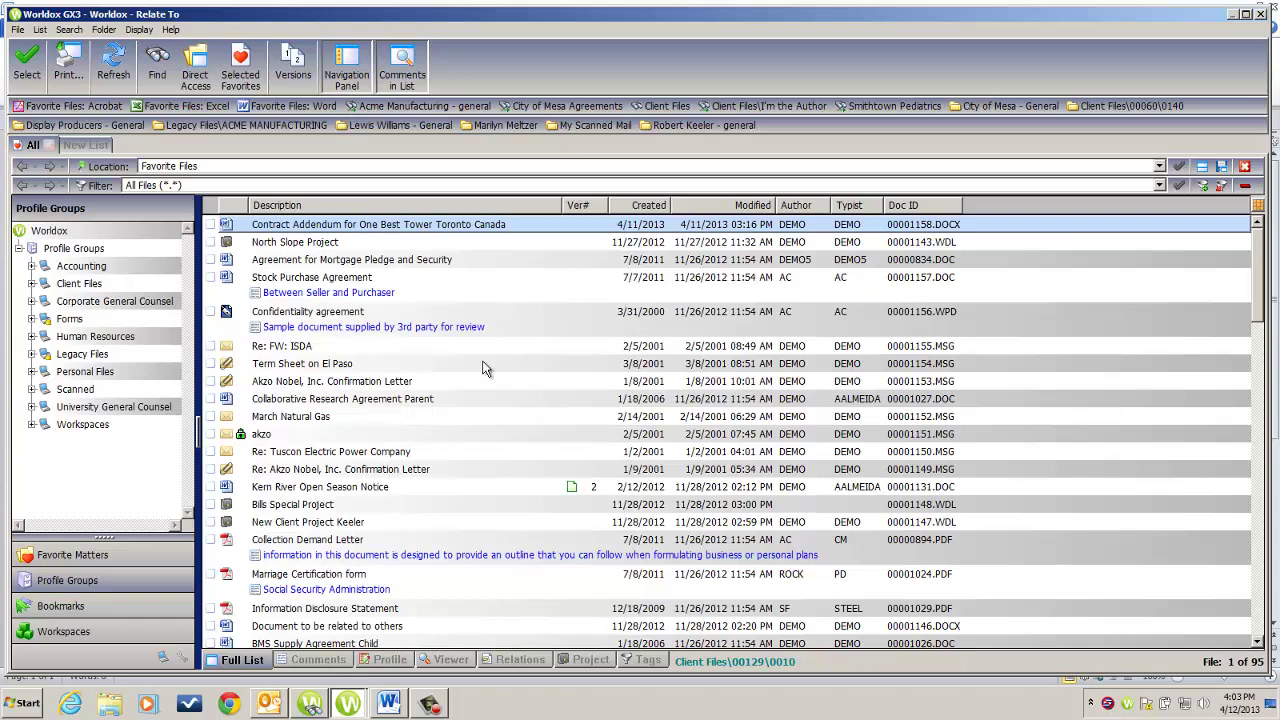
pyautogui.doubleClick(397, 409)
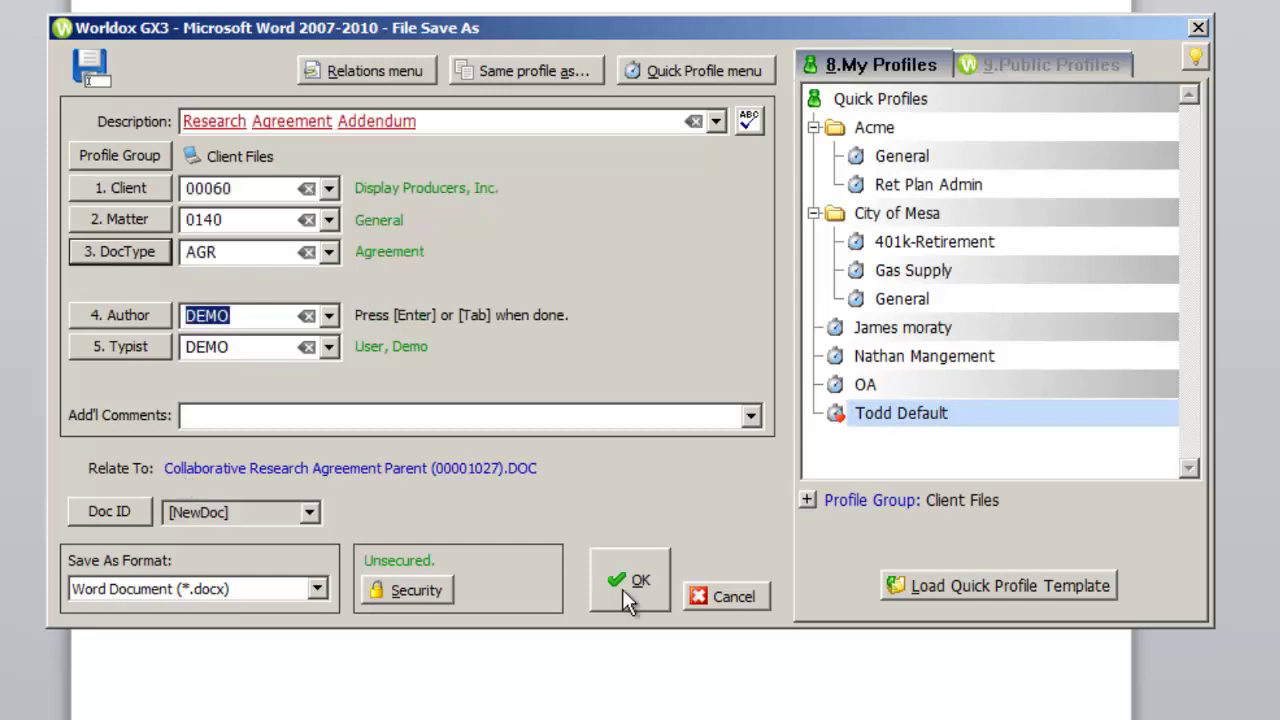
pyautogui.click(624, 586)
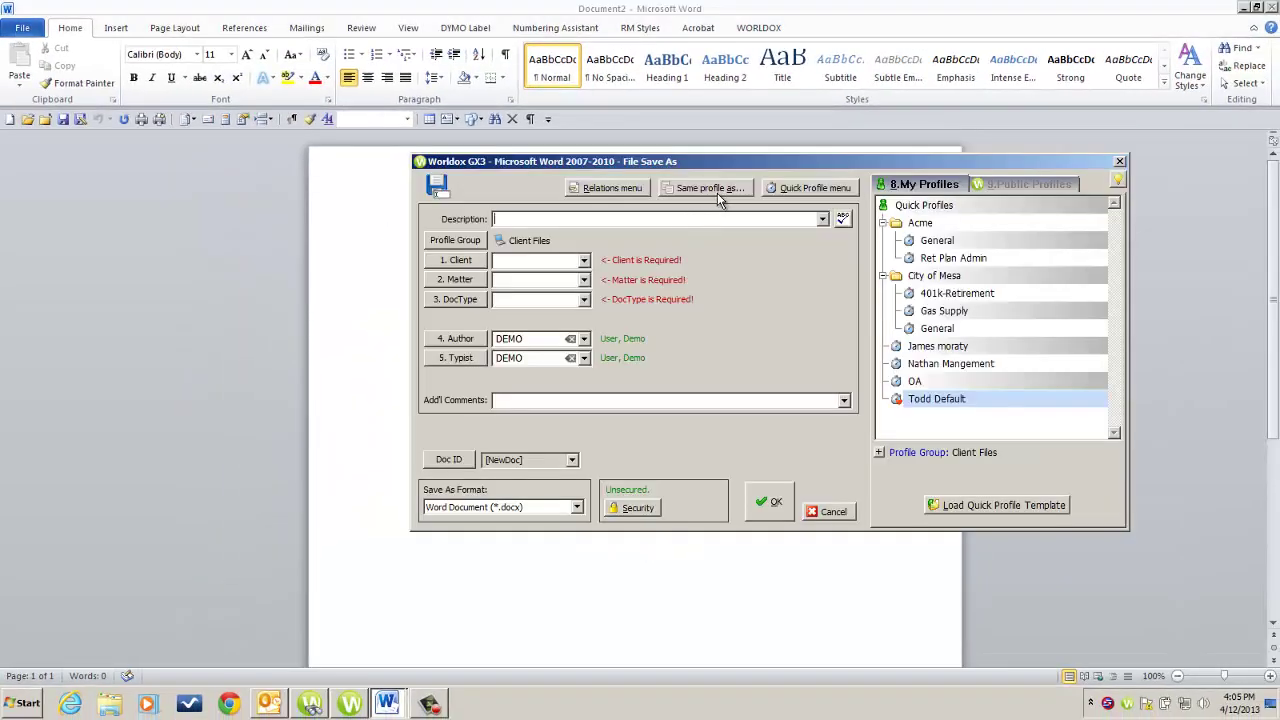
pyautogui.click(717, 193)
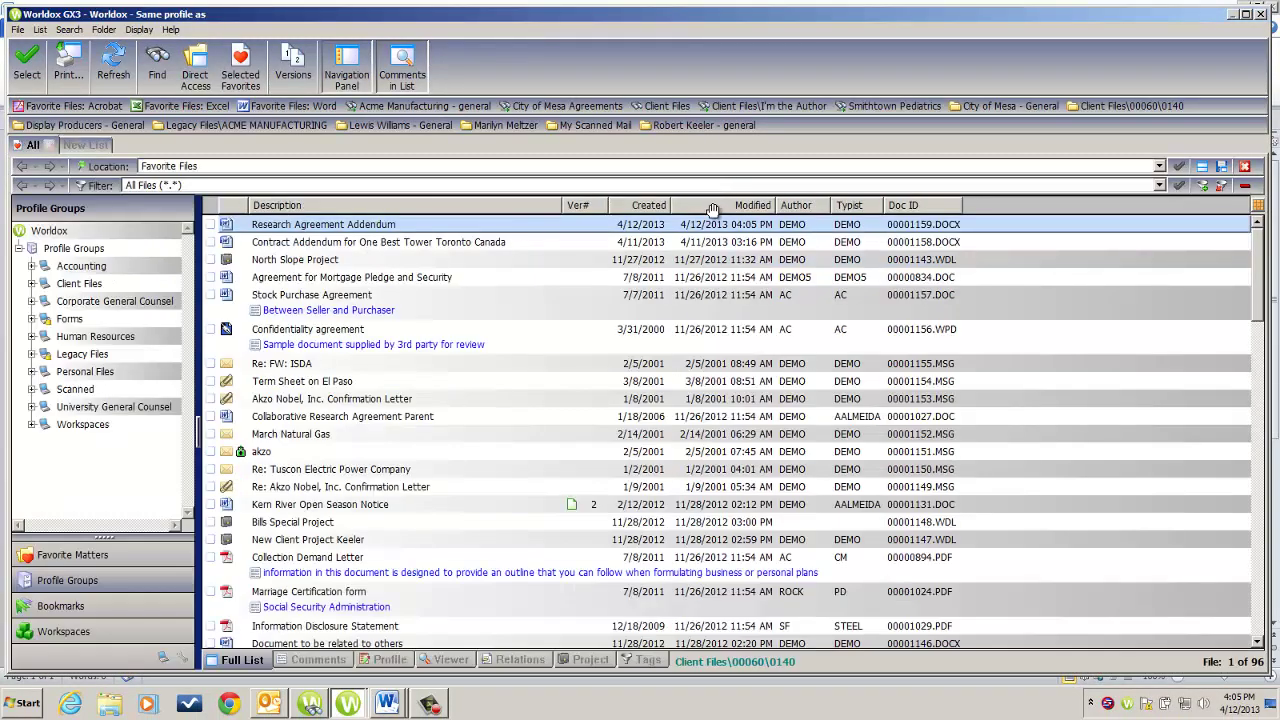
pyautogui.click(437, 248)
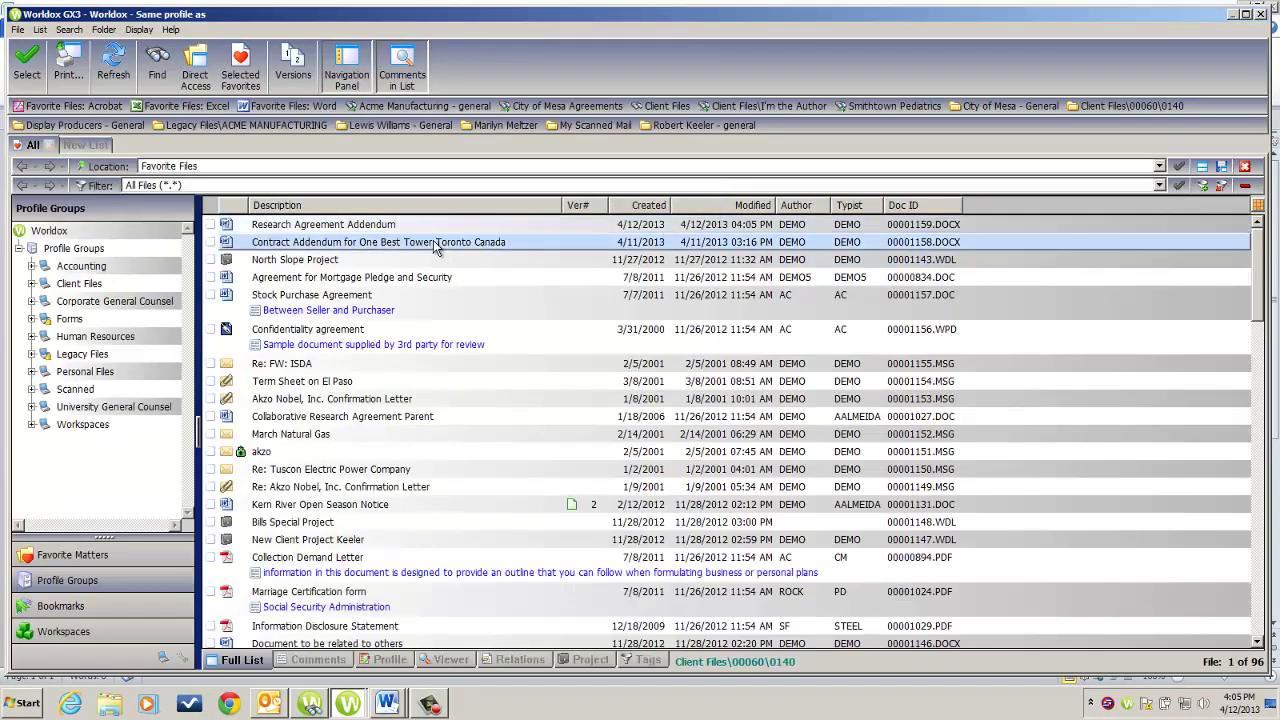
pyautogui.doubleClick(437, 248)
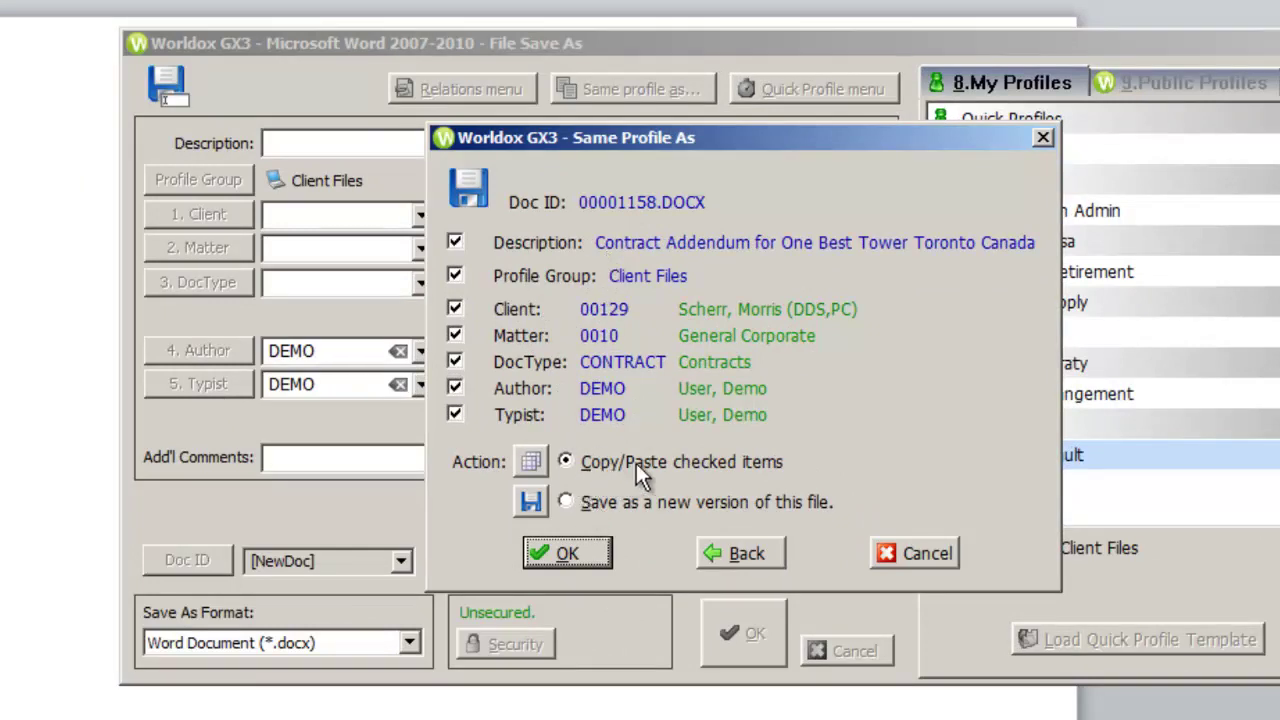
pyautogui.click(566, 551)
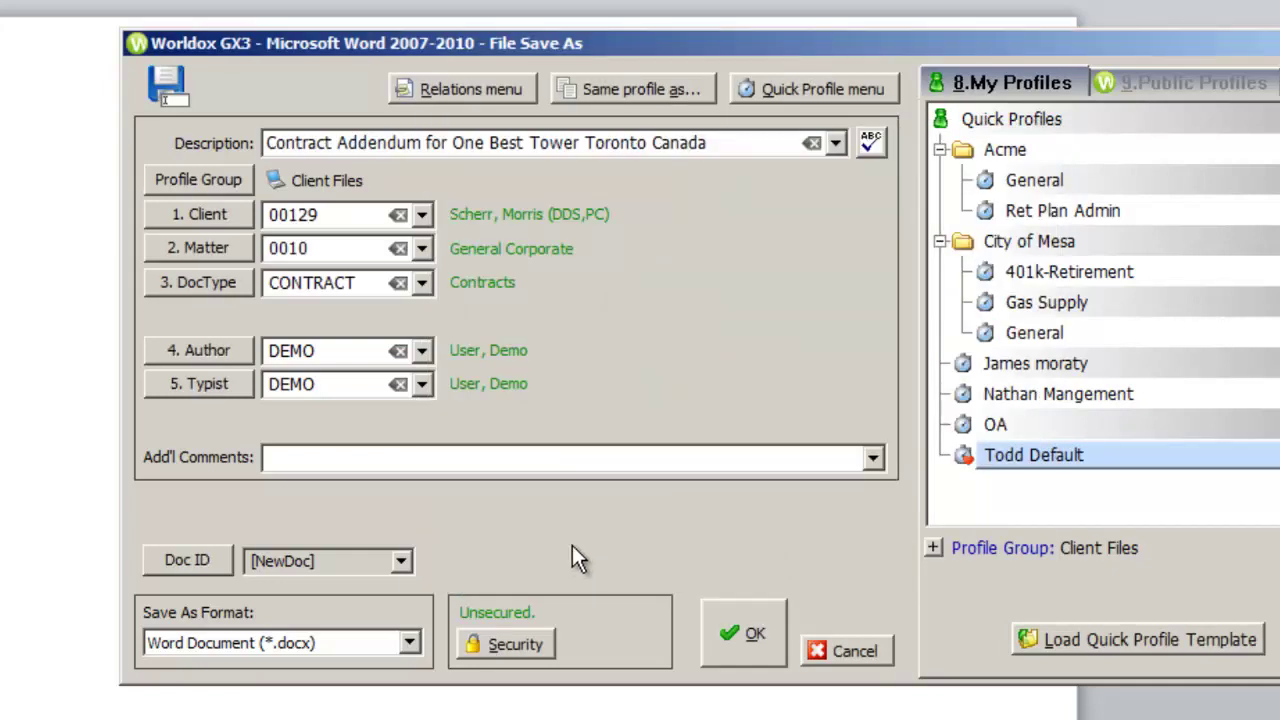
pyautogui.click(855, 651)
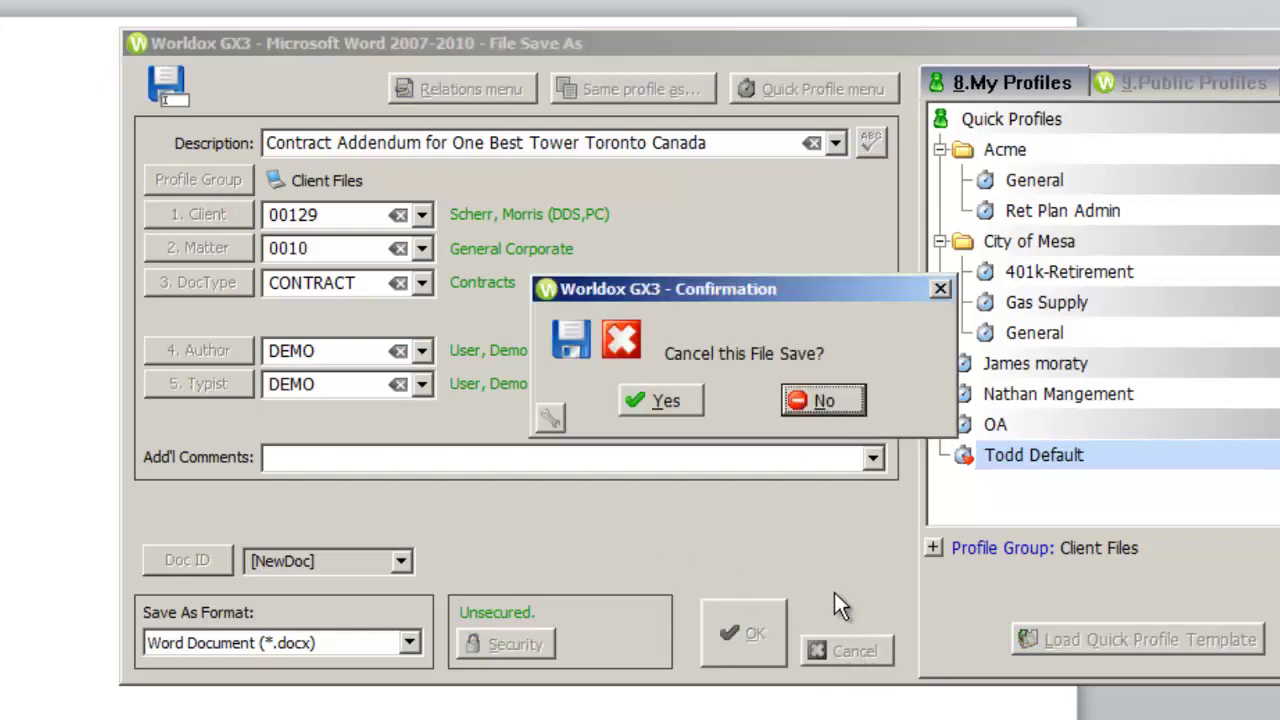
pyautogui.click(668, 400)
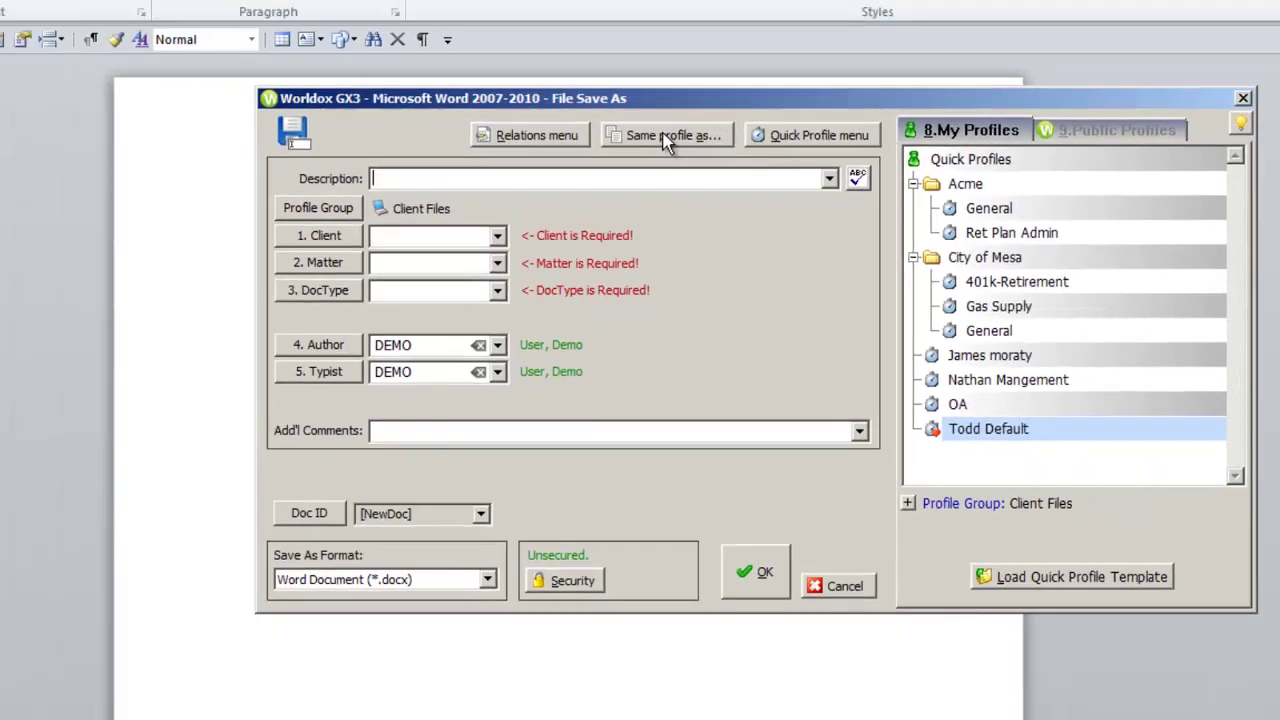
# - Copy all profile items from Contract Addendum for One Best Tower Toronto Canada into the new document's save profile
pyautogui.click(623, 99)
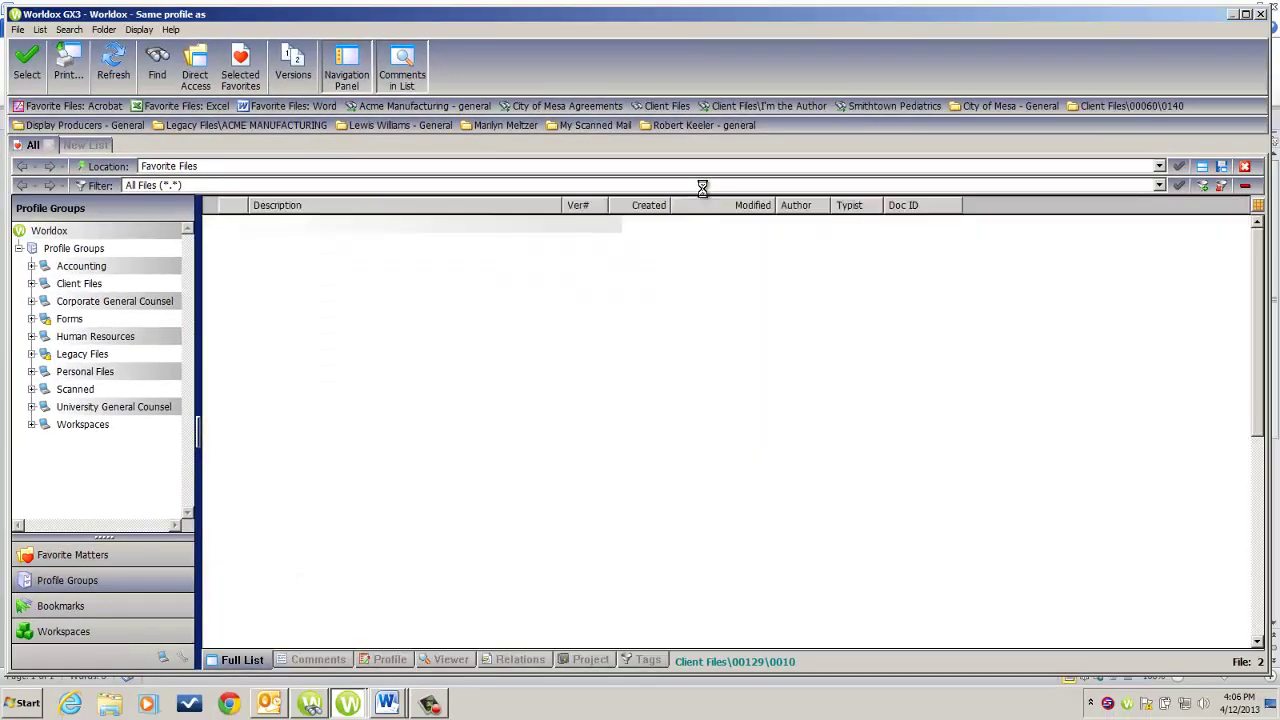
pyautogui.doubleClick(441, 243)
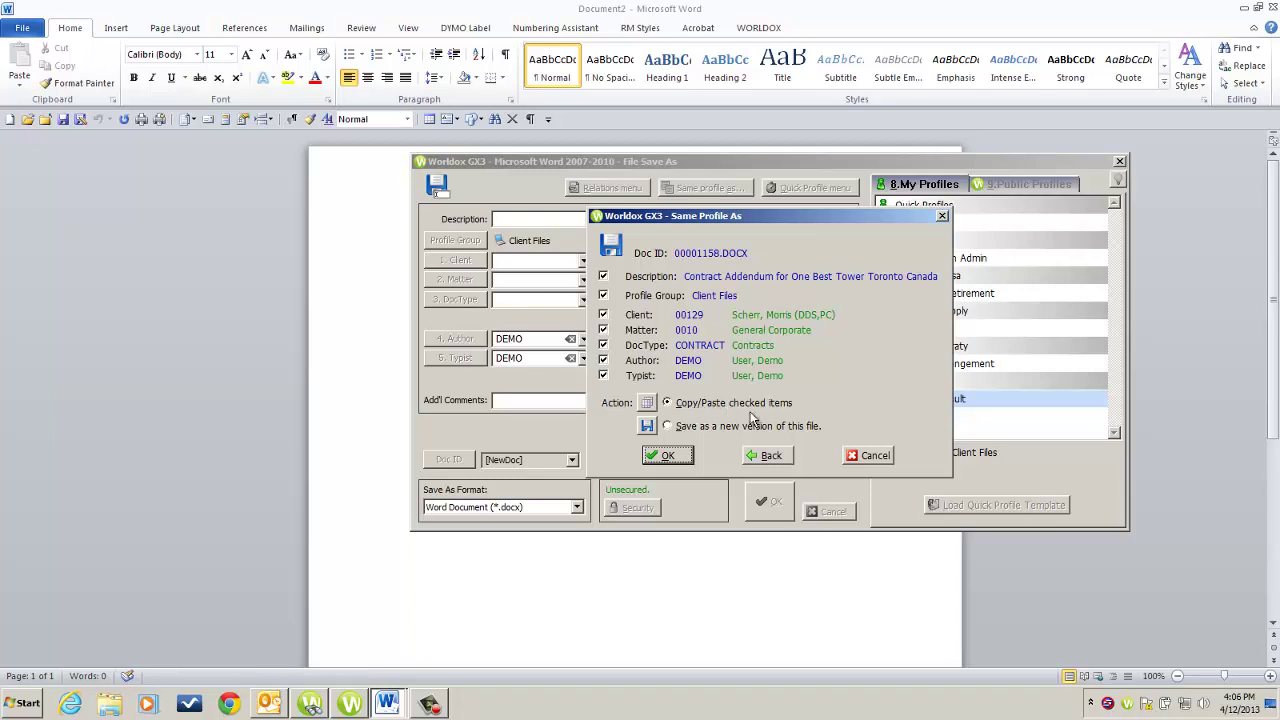
pyautogui.click(685, 456)
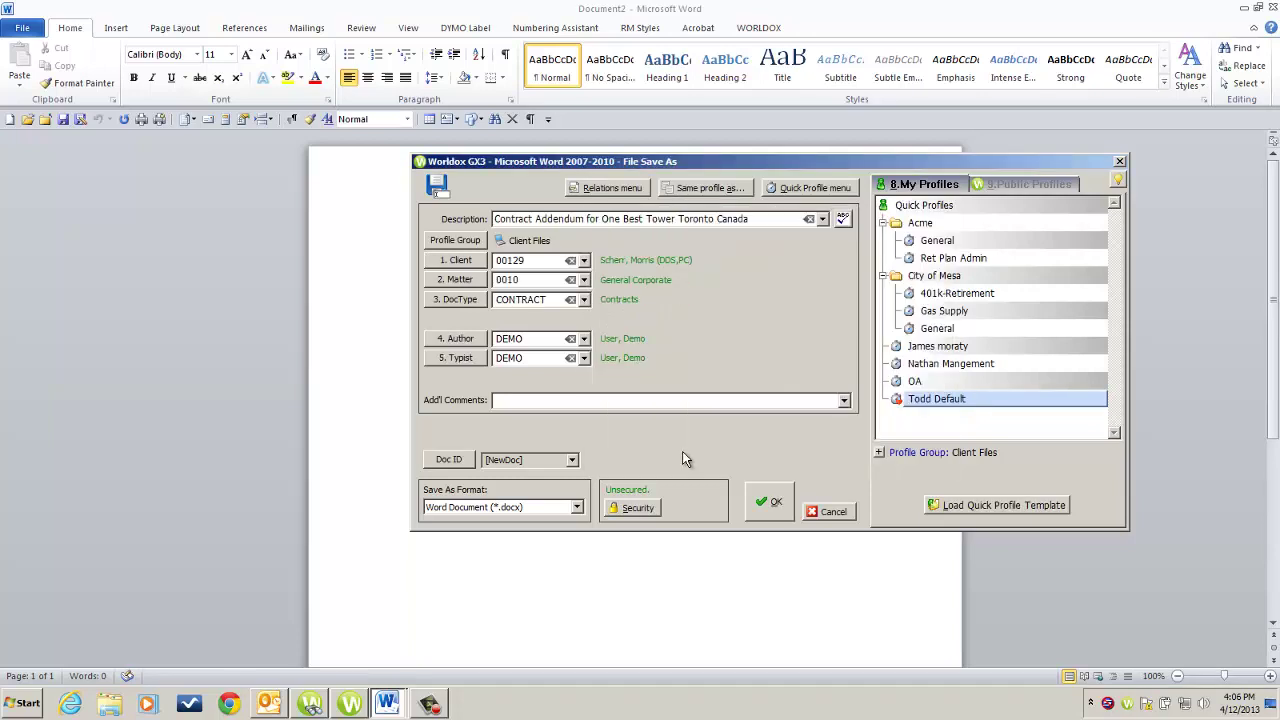
pyautogui.click(722, 192)
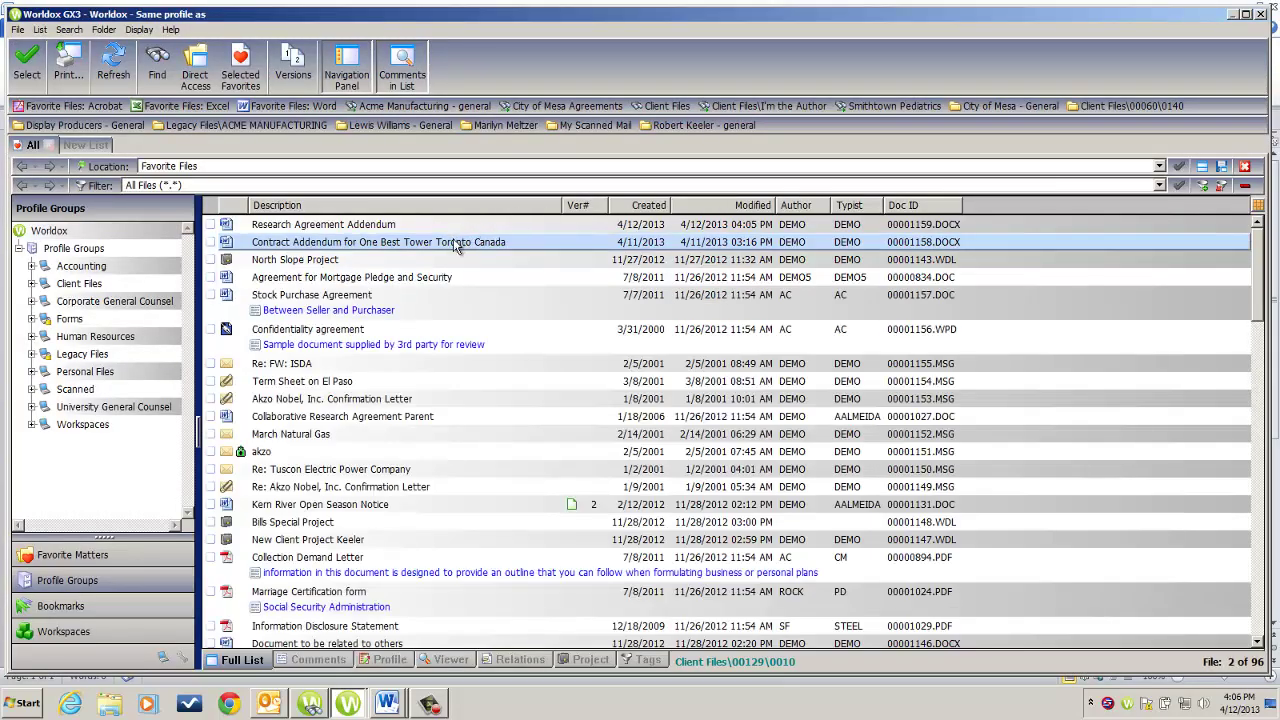
pyautogui.doubleClick(460, 242)
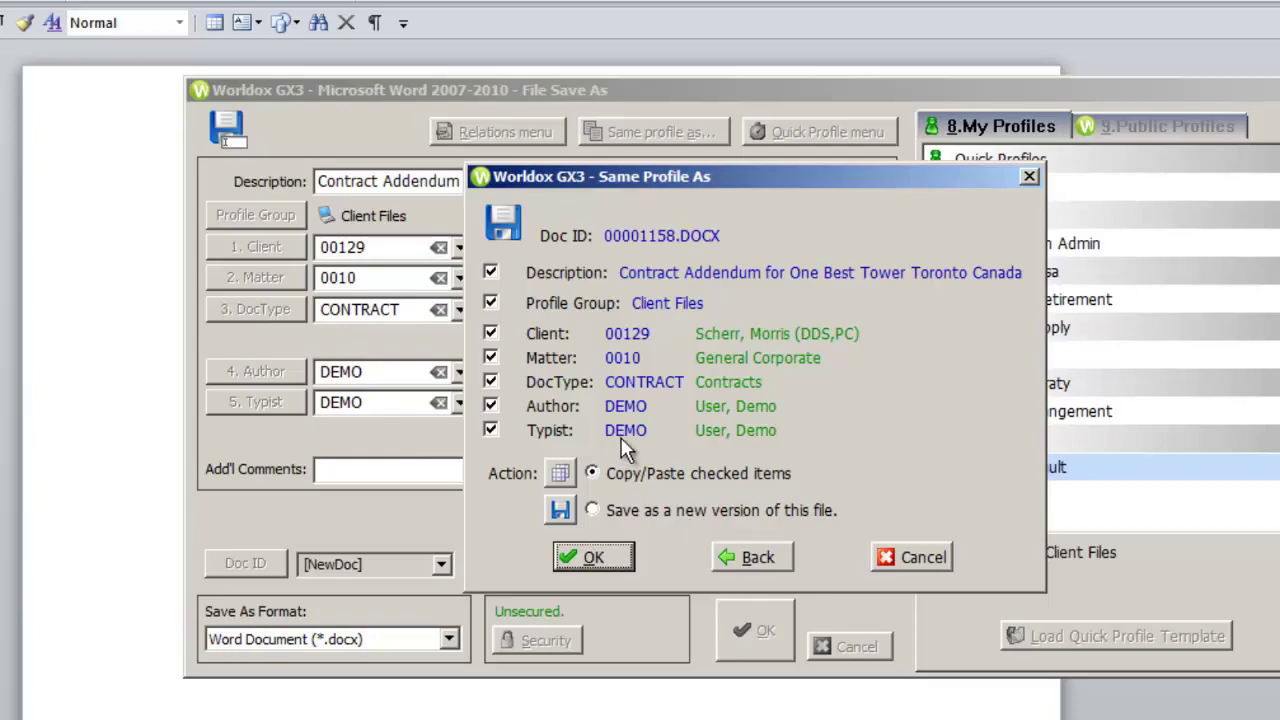
pyautogui.click(910, 557)
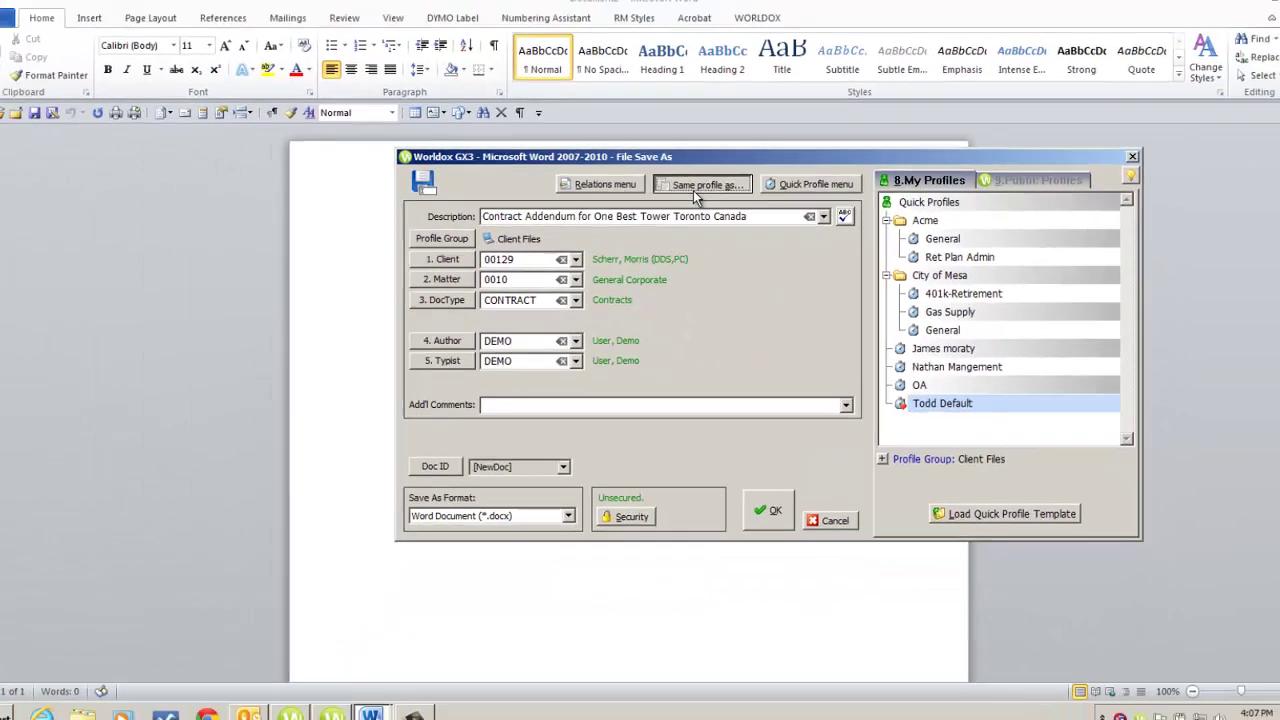
# - Save the document as a new version of Collaborative Research Agreement Parent, using that file as the profile source
pyautogui.click(672, 156)
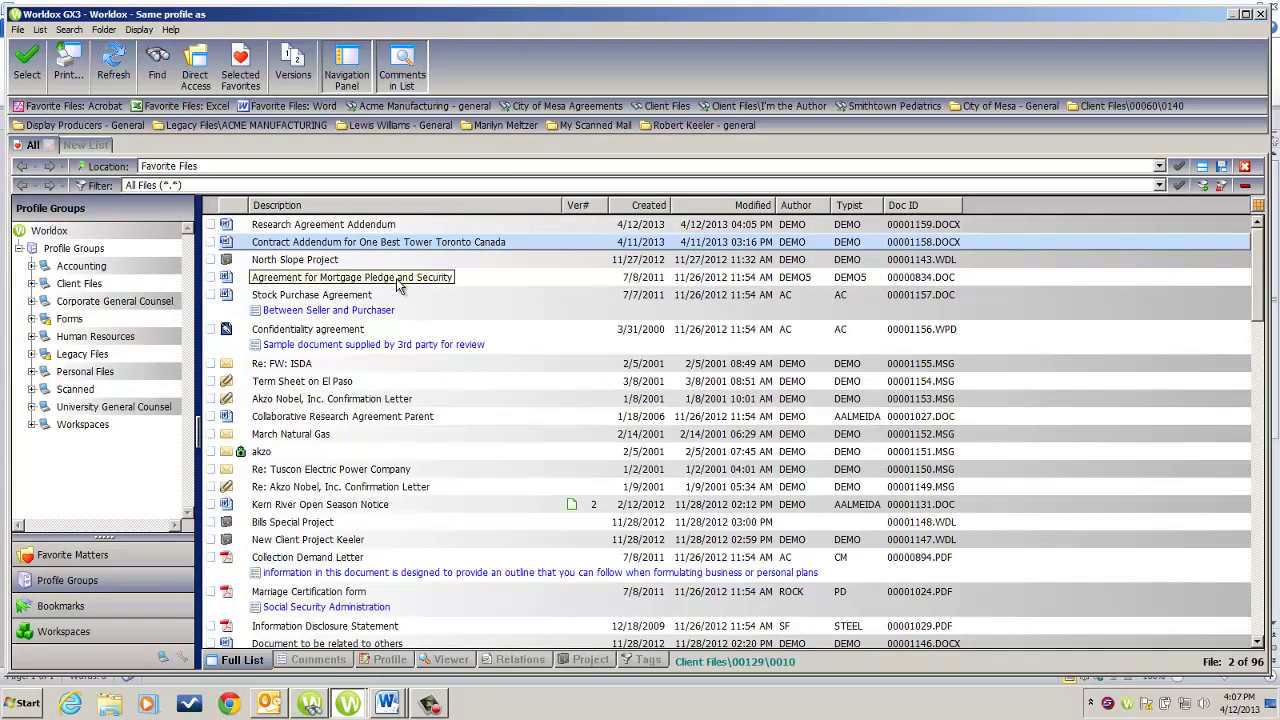
pyautogui.click(387, 418)
pyautogui.doubleClick(387, 418)
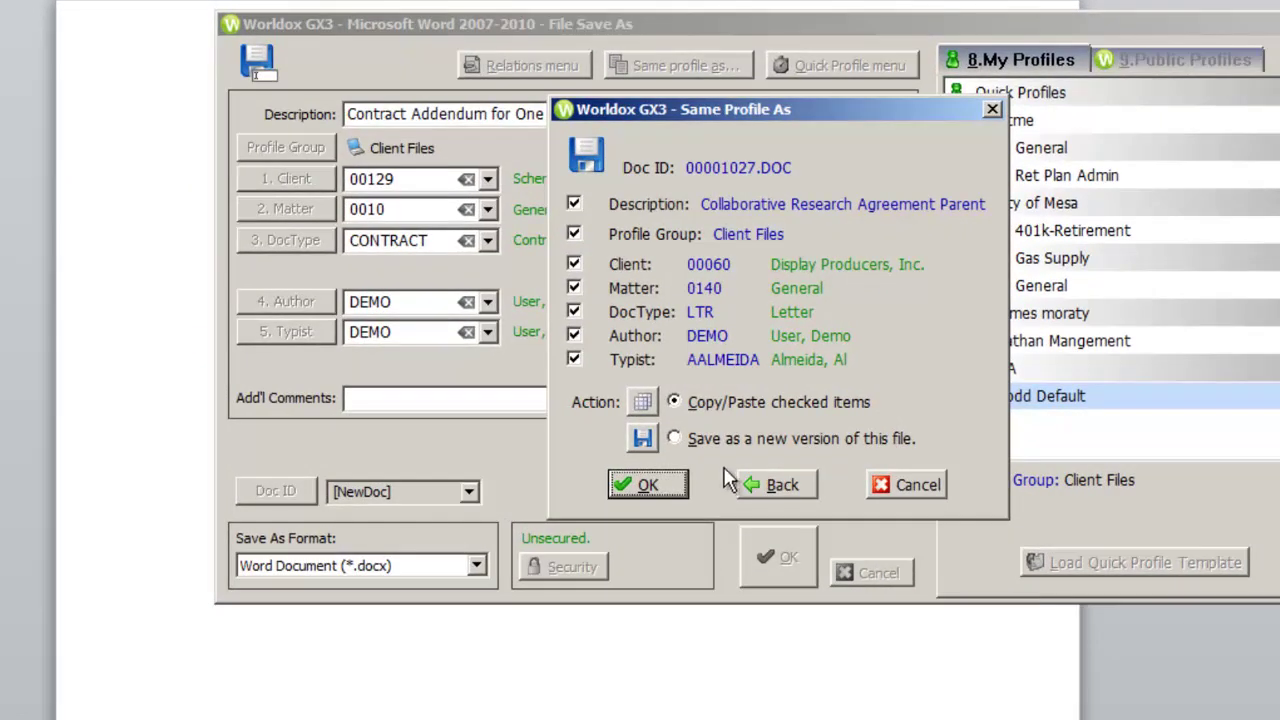
pyautogui.click(711, 443)
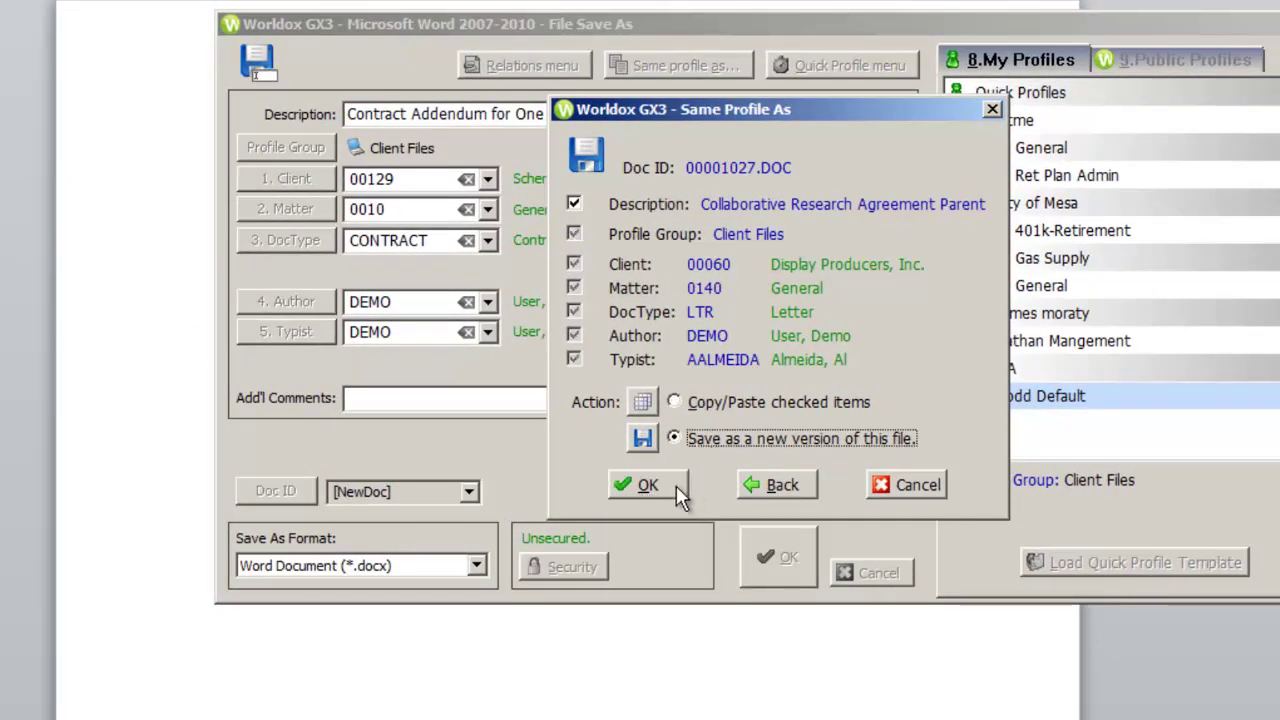
pyautogui.click(676, 485)
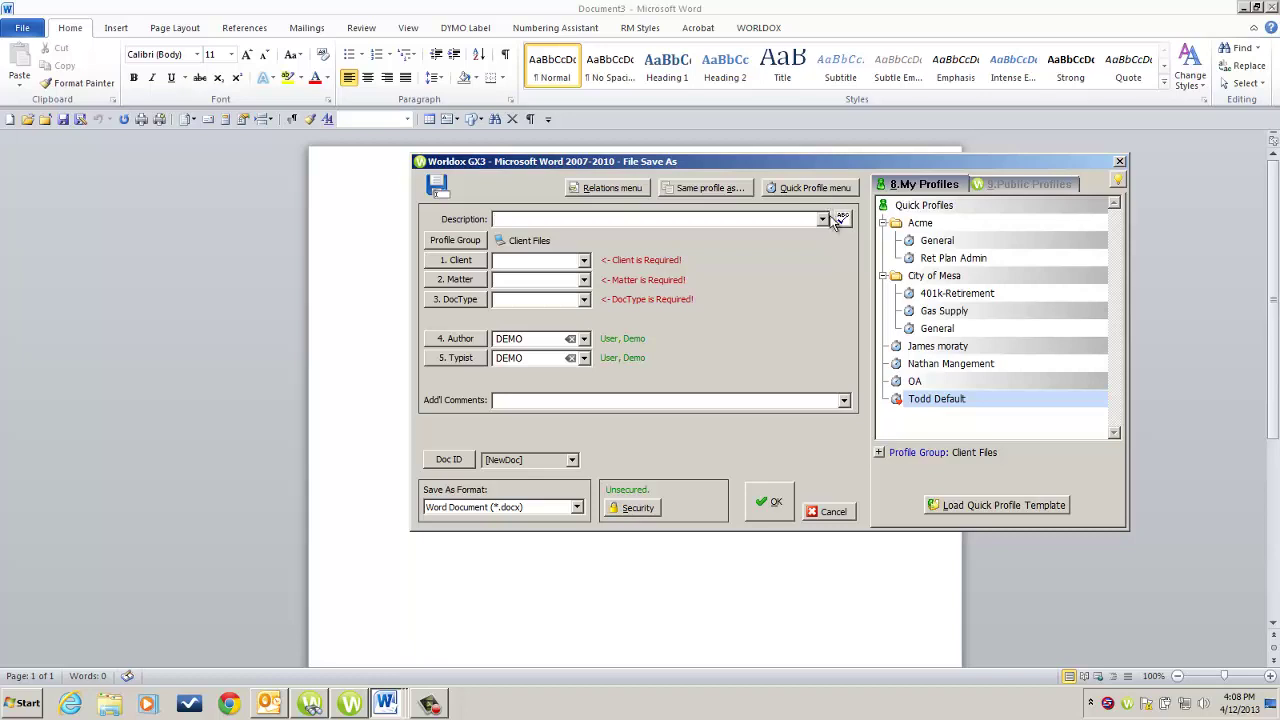
# - Compare the available public quick profiles with the personal ones, ending on the personal list
pyautogui.click(1017, 186)
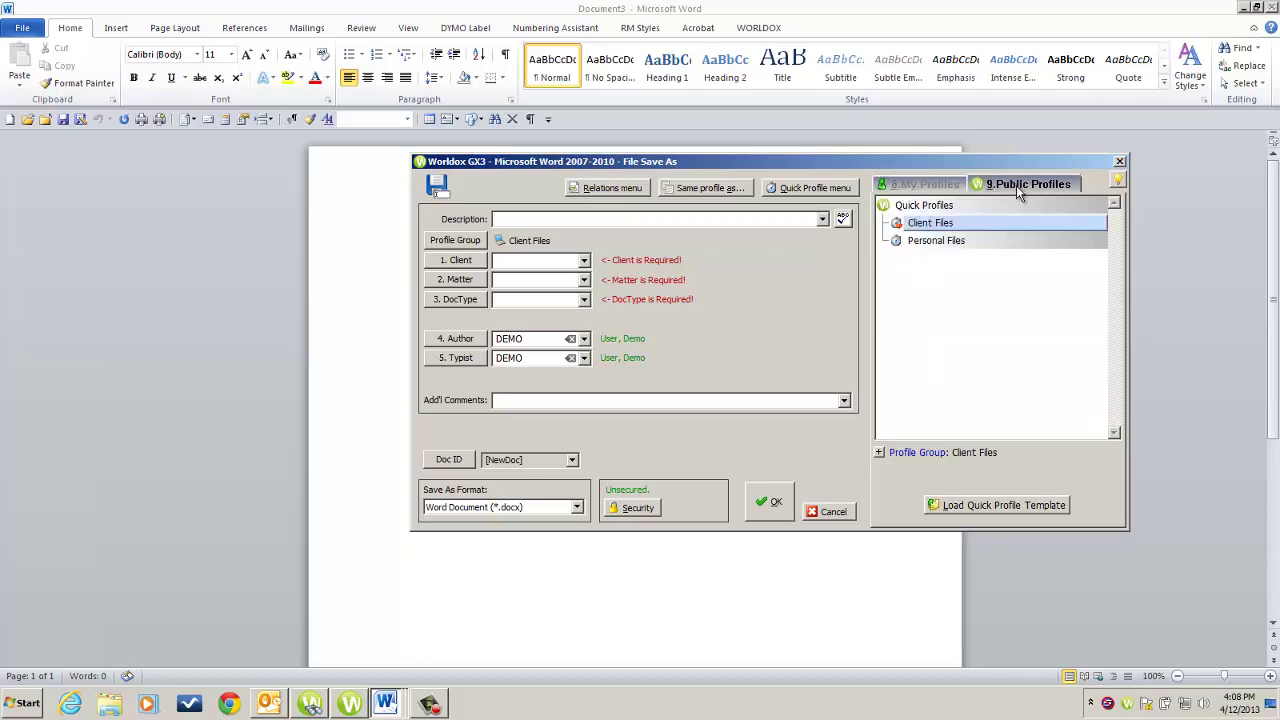
pyautogui.click(903, 188)
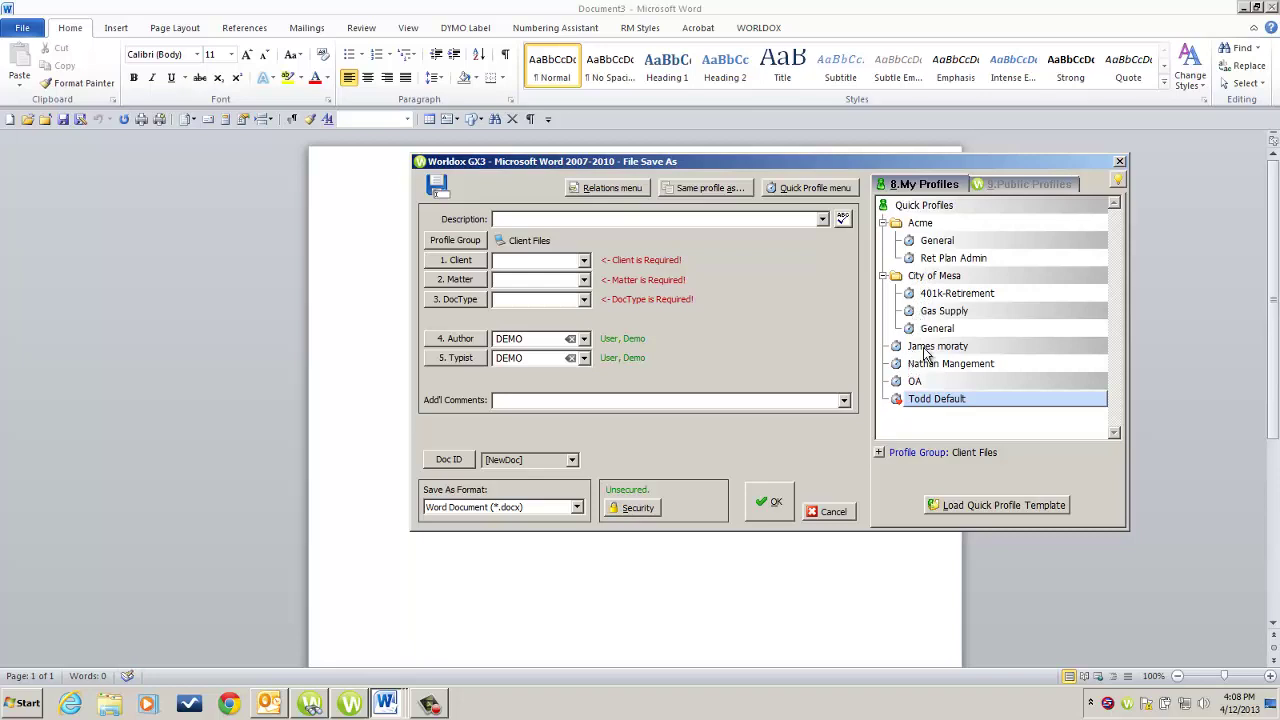
pyautogui.click(1029, 187)
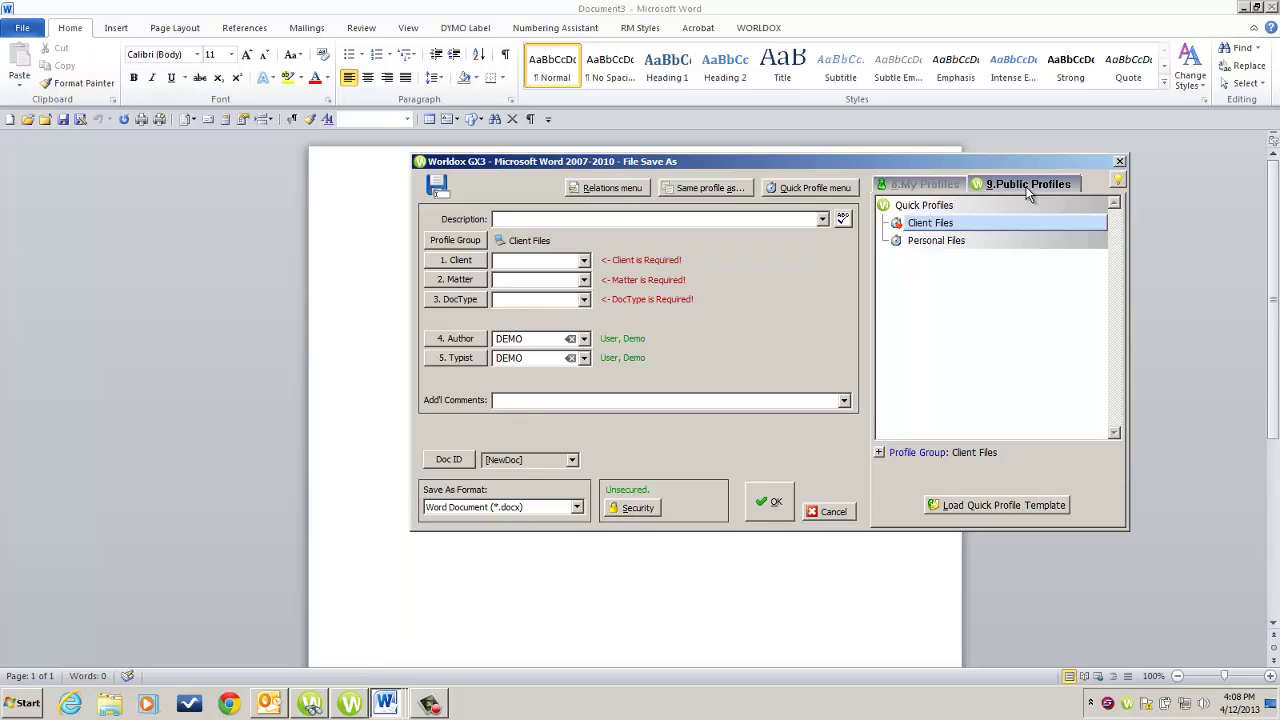
pyautogui.click(938, 185)
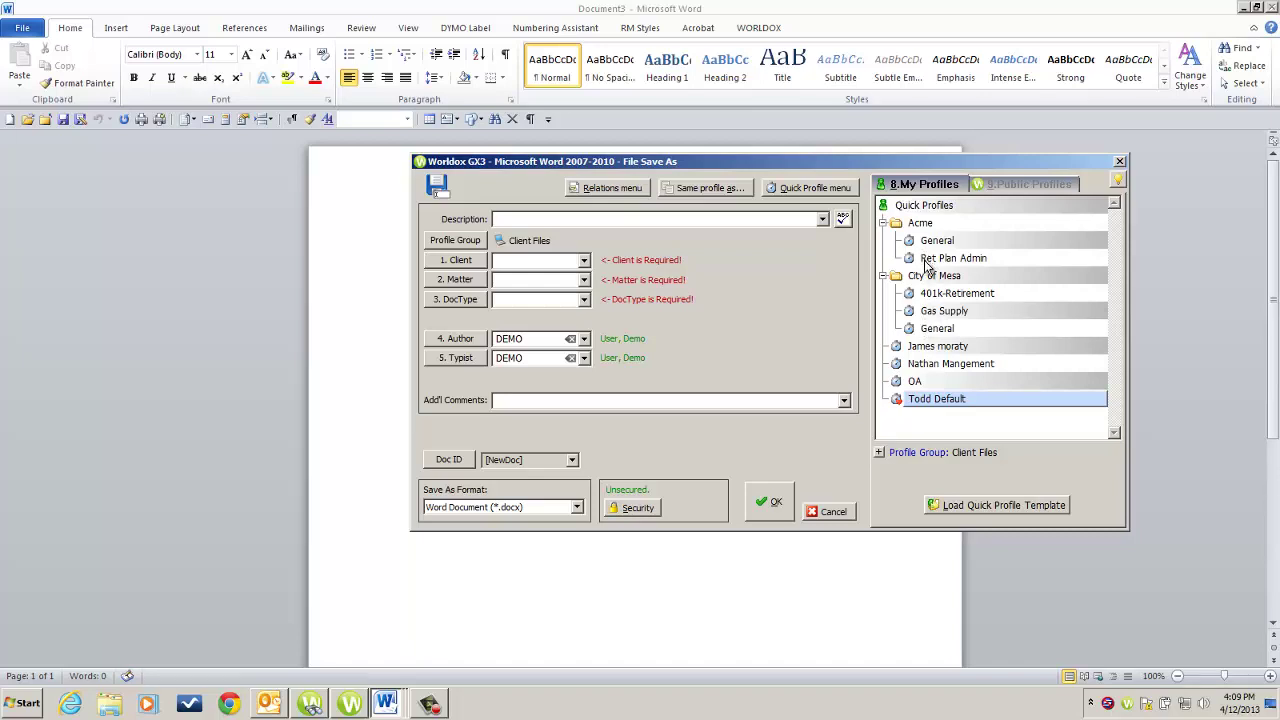
# - Set the new document's client to Acme Manufacturing and its matter to Keogh Plan from the lookup tables
pyautogui.click(463, 260)
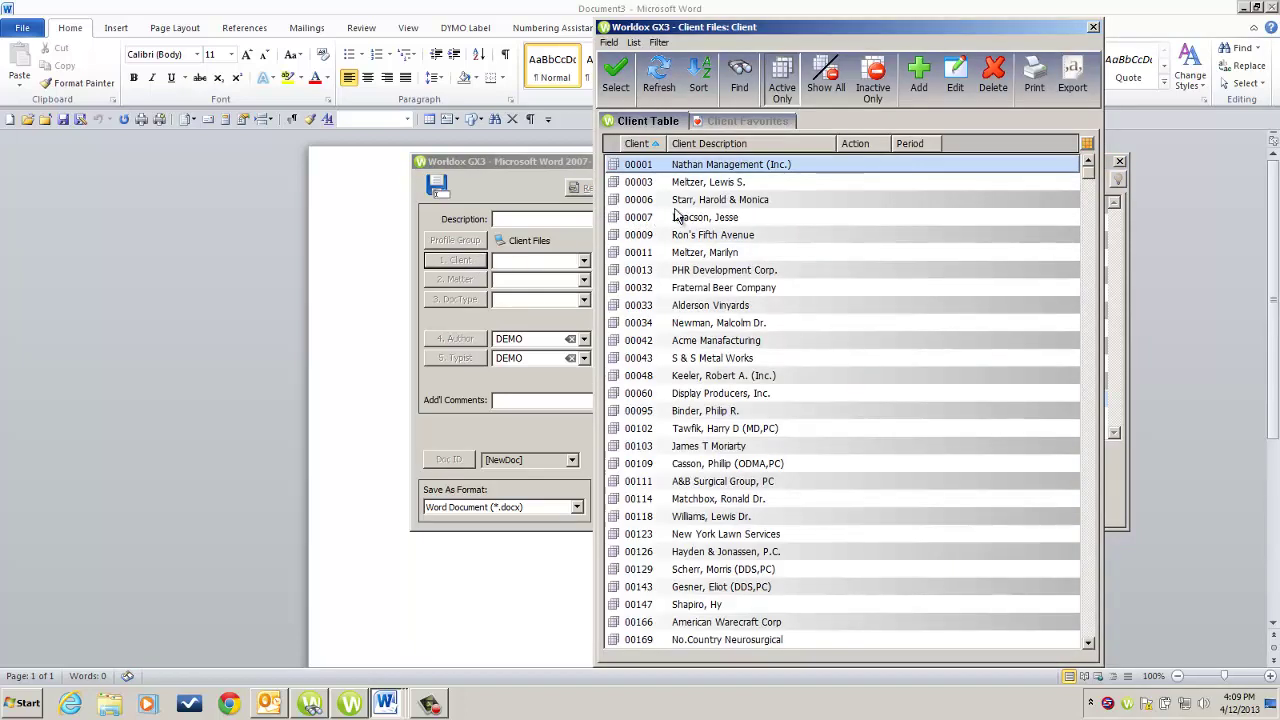
pyautogui.doubleClick(716, 340)
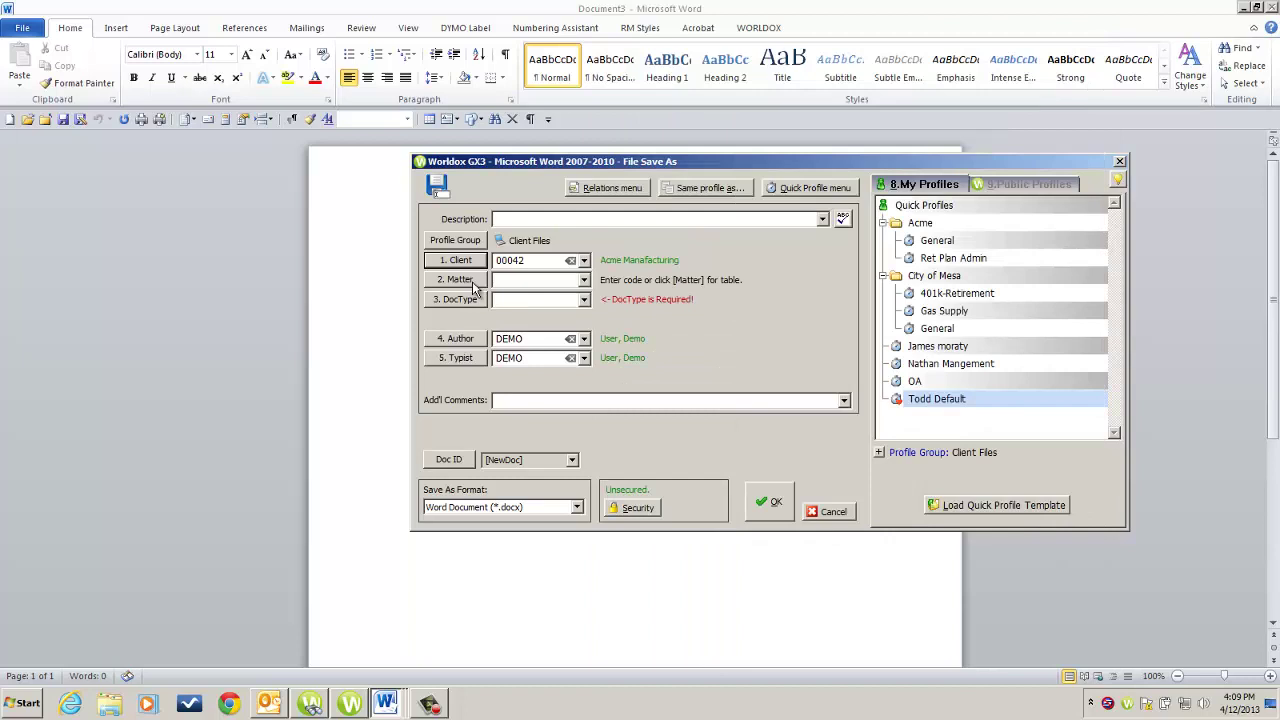
pyautogui.click(474, 283)
pyautogui.click(655, 288)
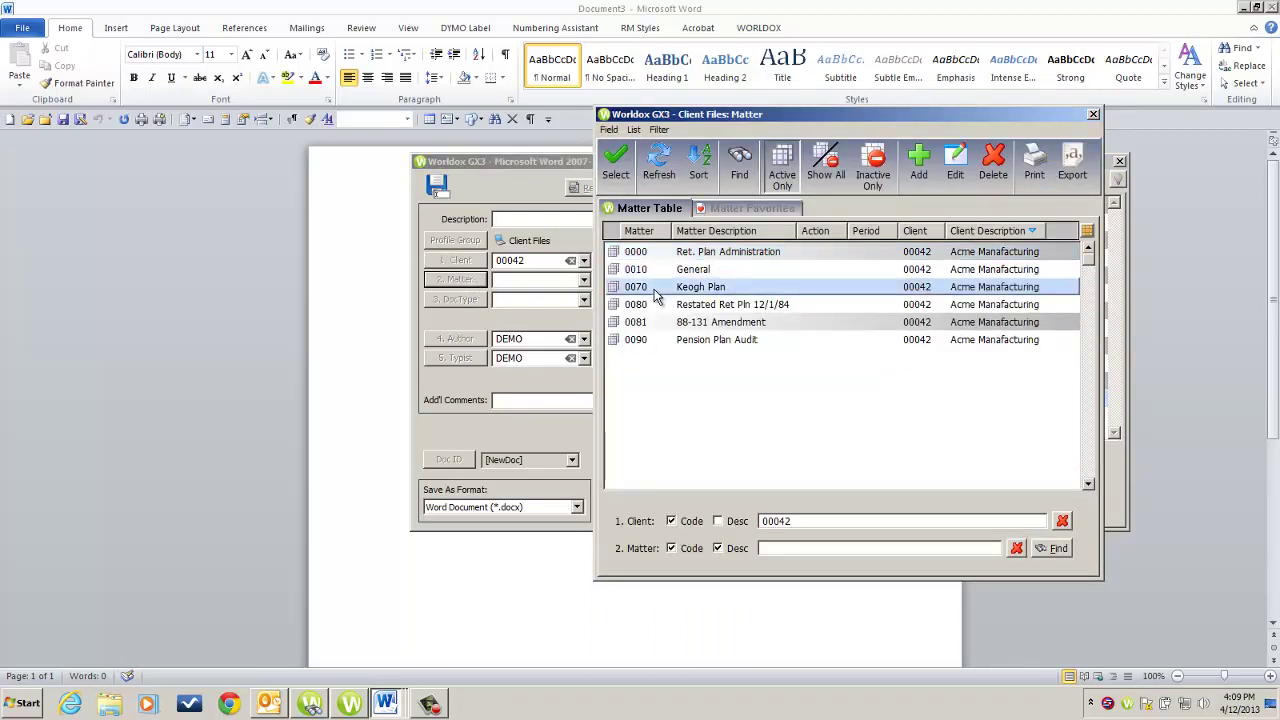
pyautogui.doubleClick(655, 290)
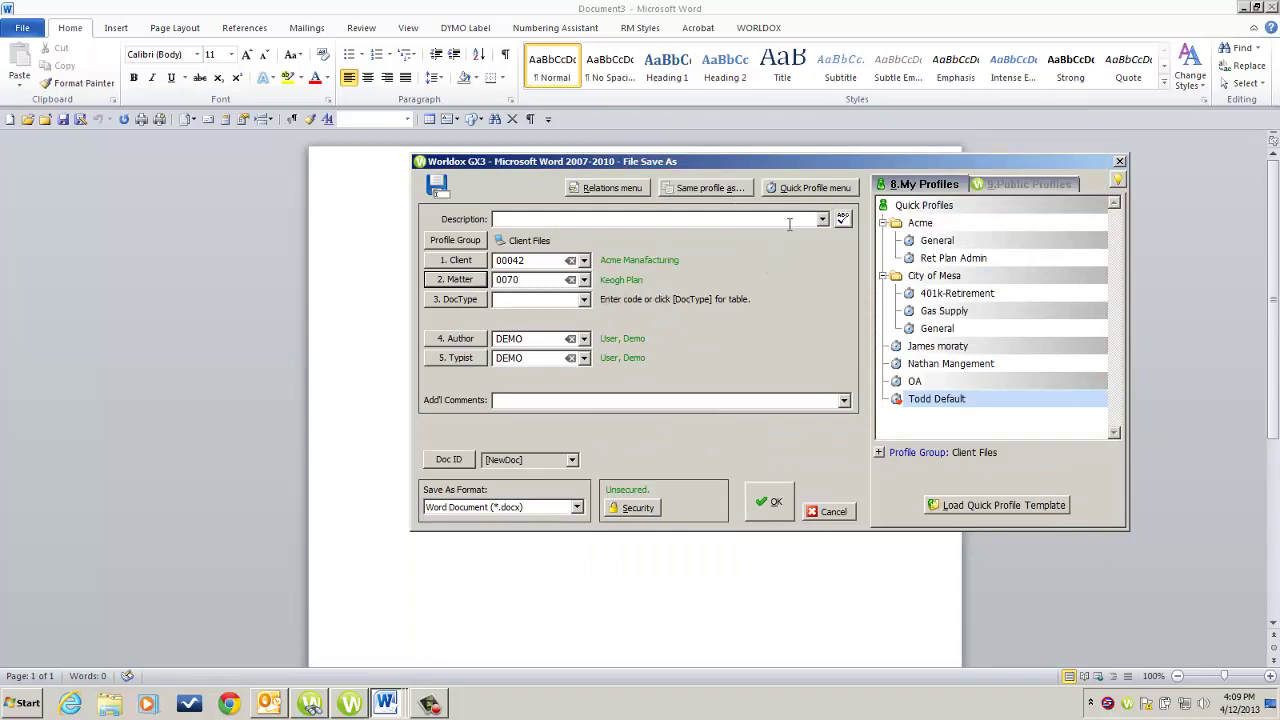
# - Save the current client and matter settings as a personal quick profile named Keogh Plan under the Acme folder
pyautogui.click(805, 190)
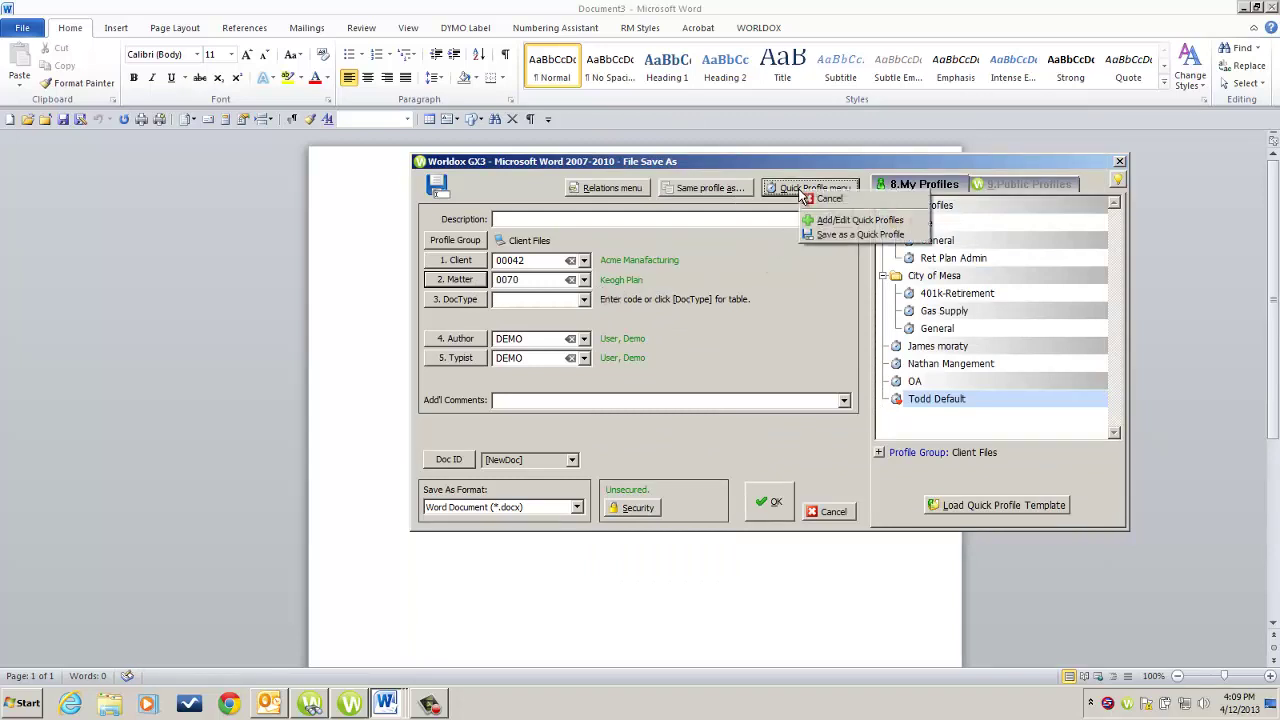
pyautogui.click(830, 234)
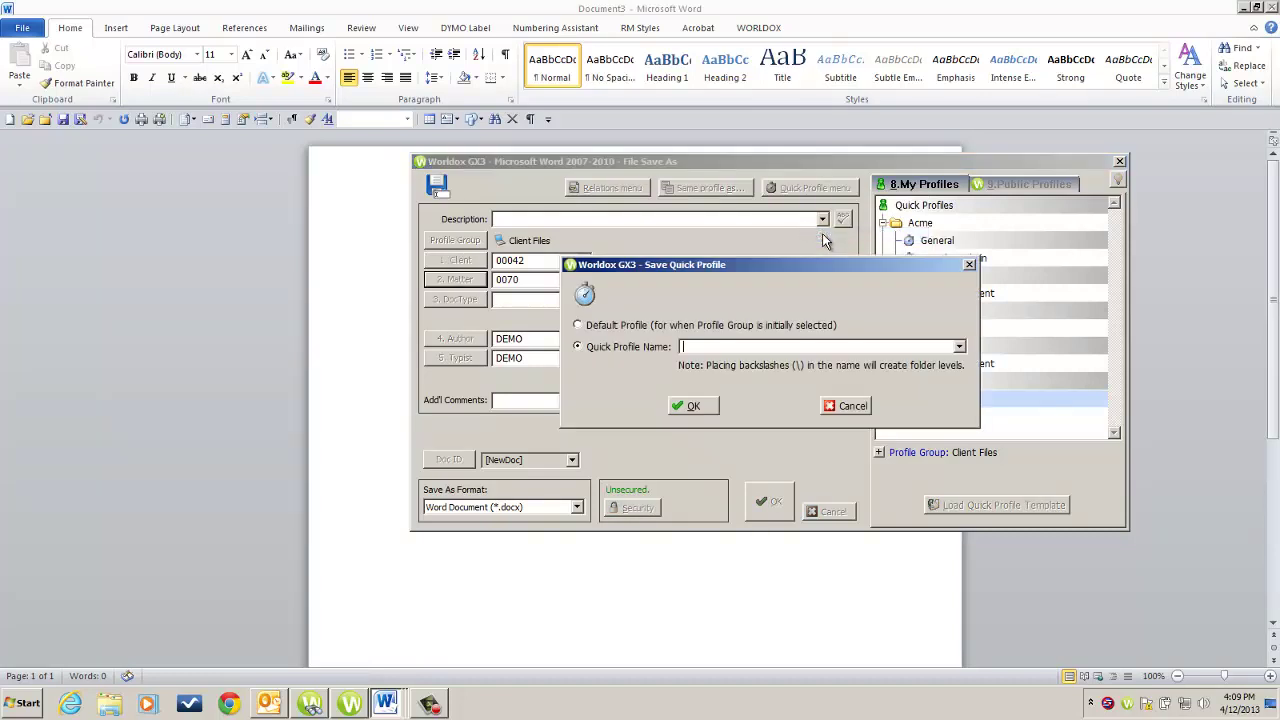
pyautogui.click(959, 347)
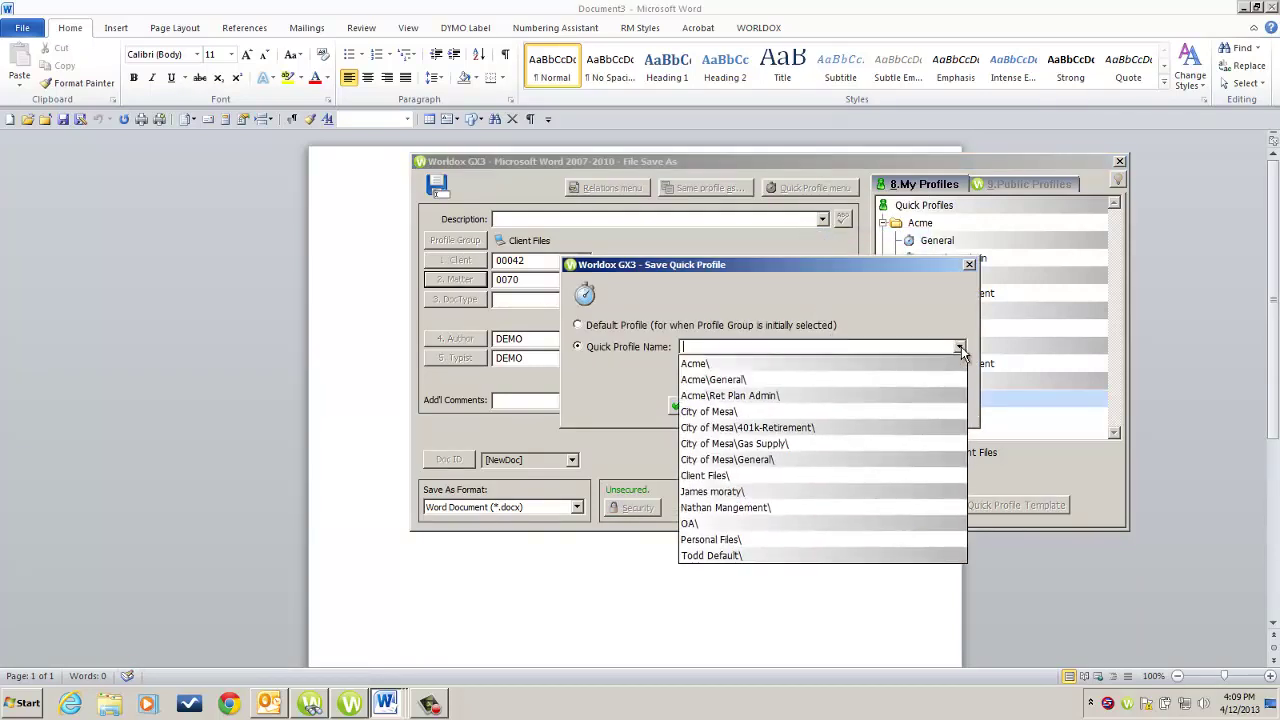
pyautogui.click(710, 367)
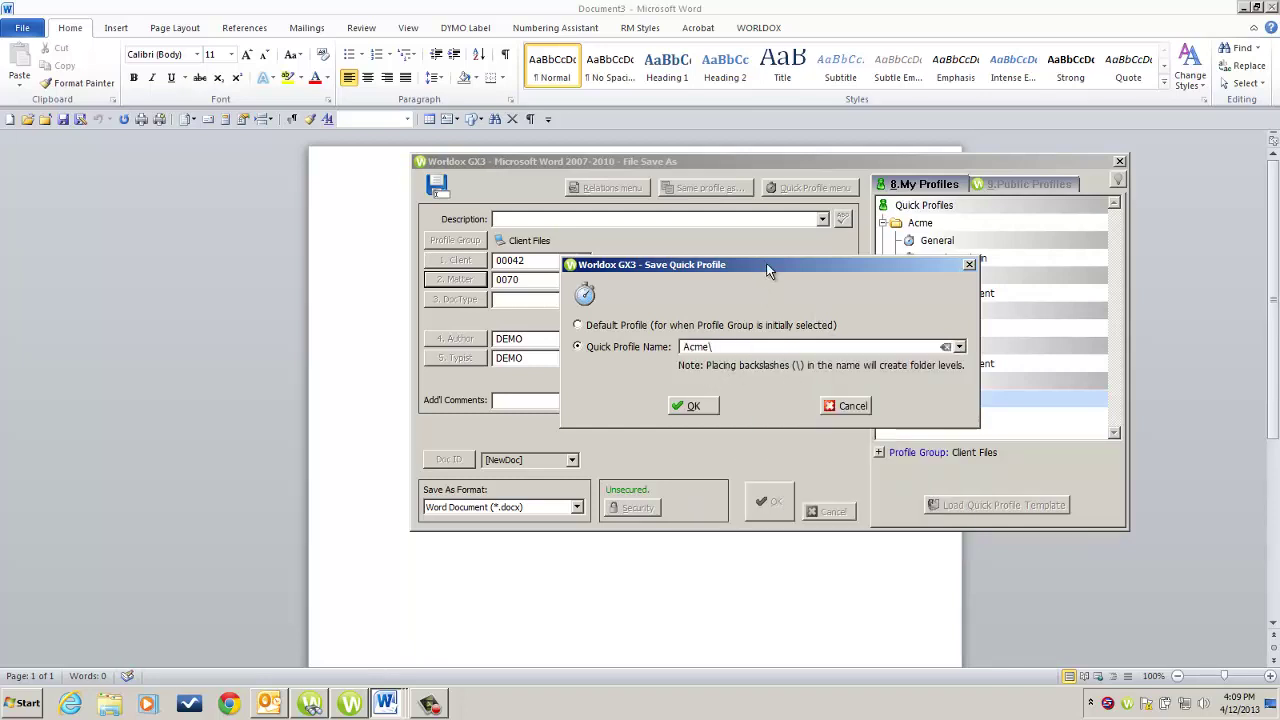
pyautogui.moveTo(766, 263); pyautogui.dragTo(728, 310)
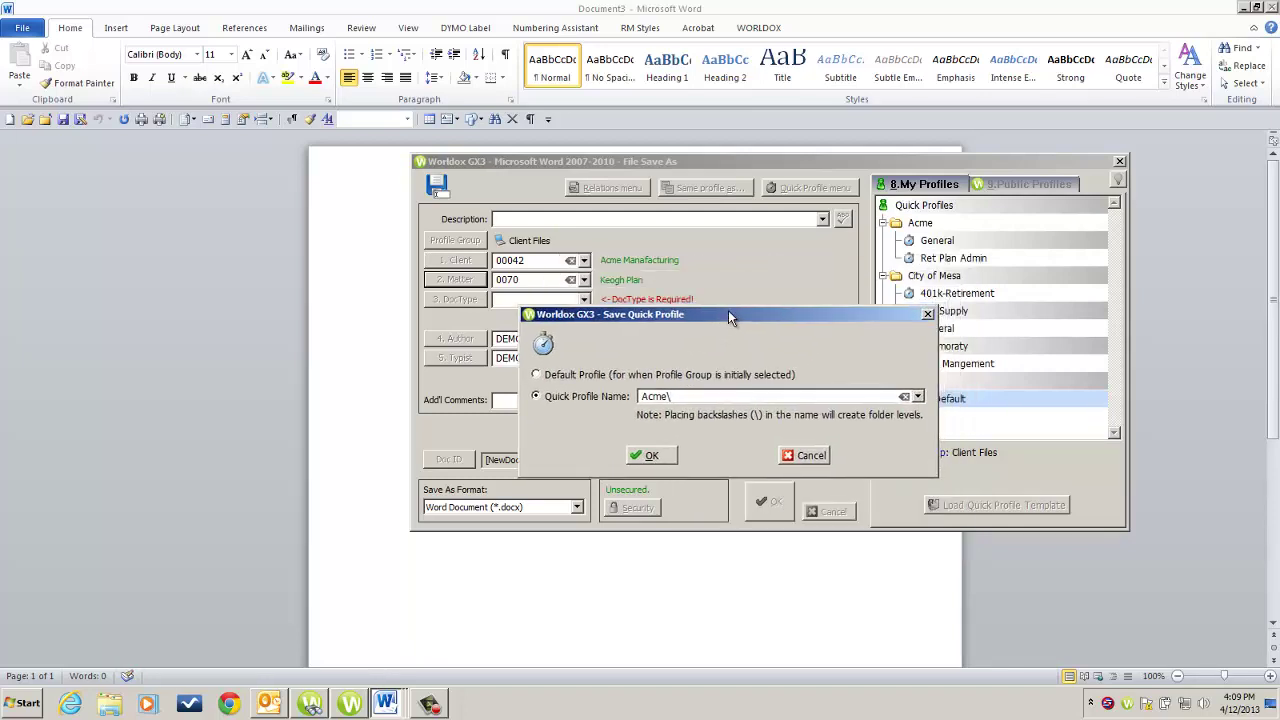
pyautogui.write('Keogh Plan')
pyautogui.click(660, 451)
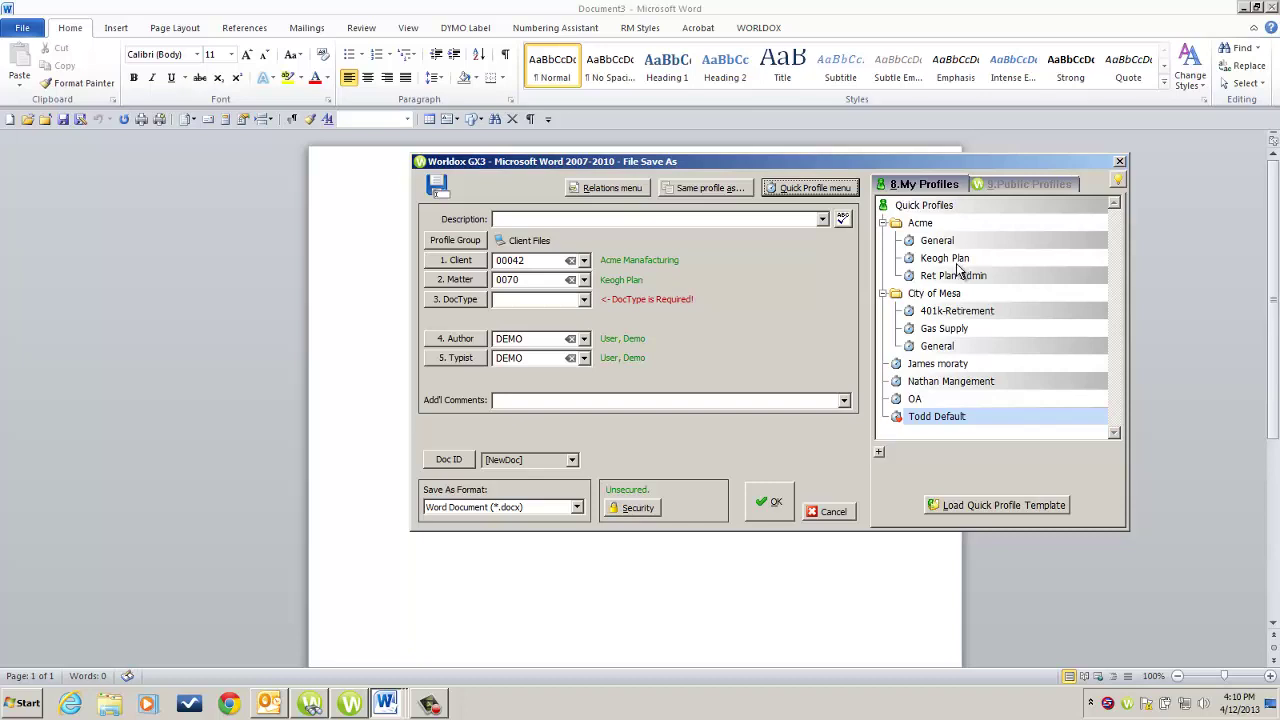
# - Apply the Ret Plan Admin quick profile from the Acme folder to the document being saved
pyautogui.click(951, 279)
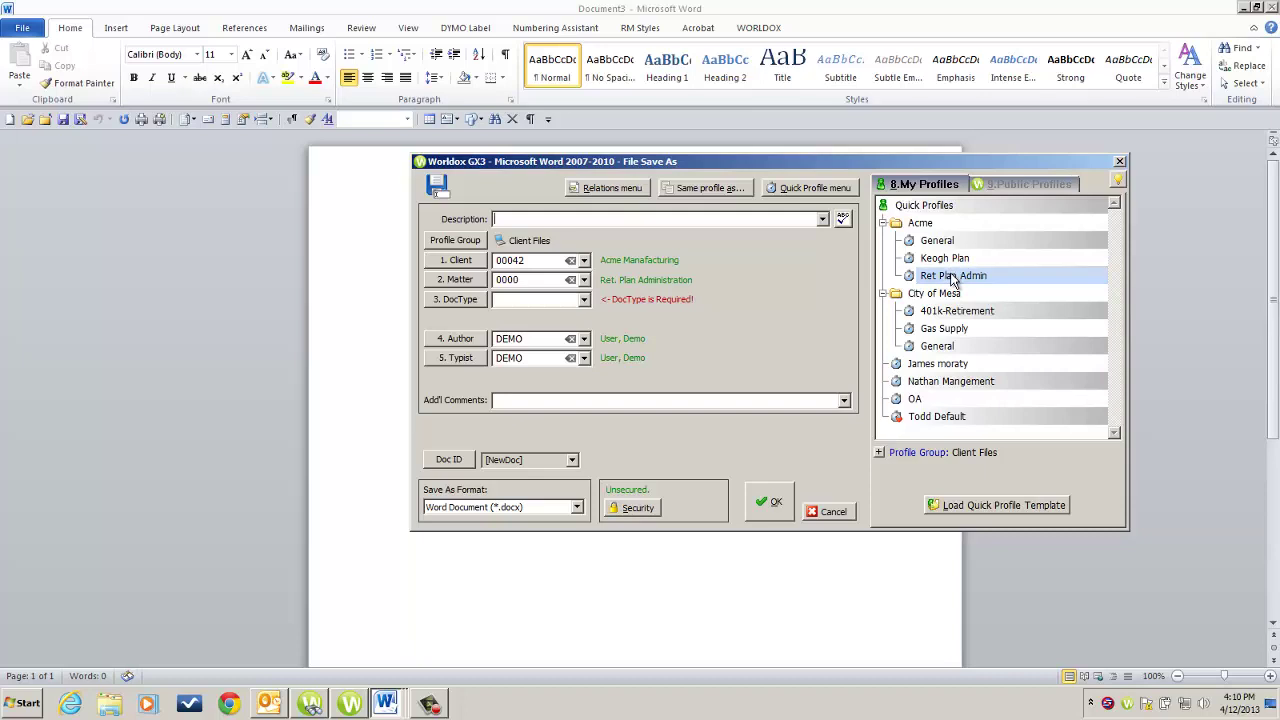
# - Apply the General quick profile from the Acme folder to the document, and switch it to Keogh Plan
pyautogui.click(950, 246)
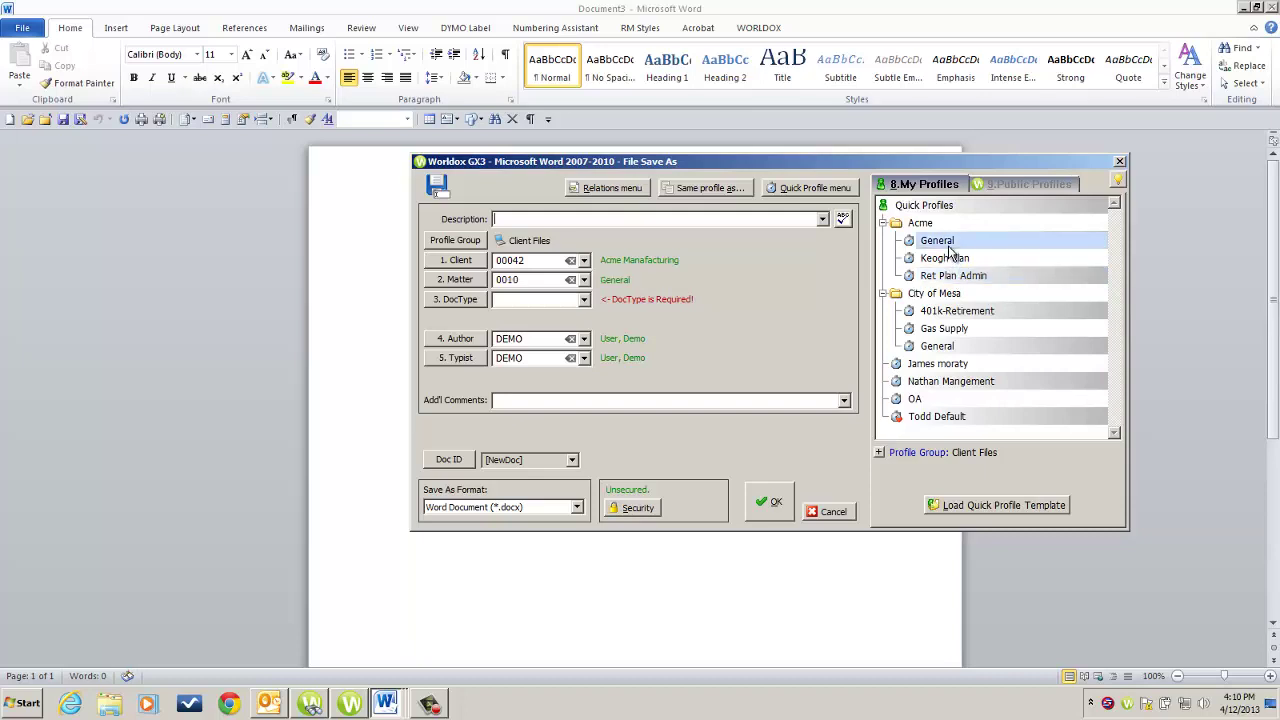
pyautogui.click(947, 261)
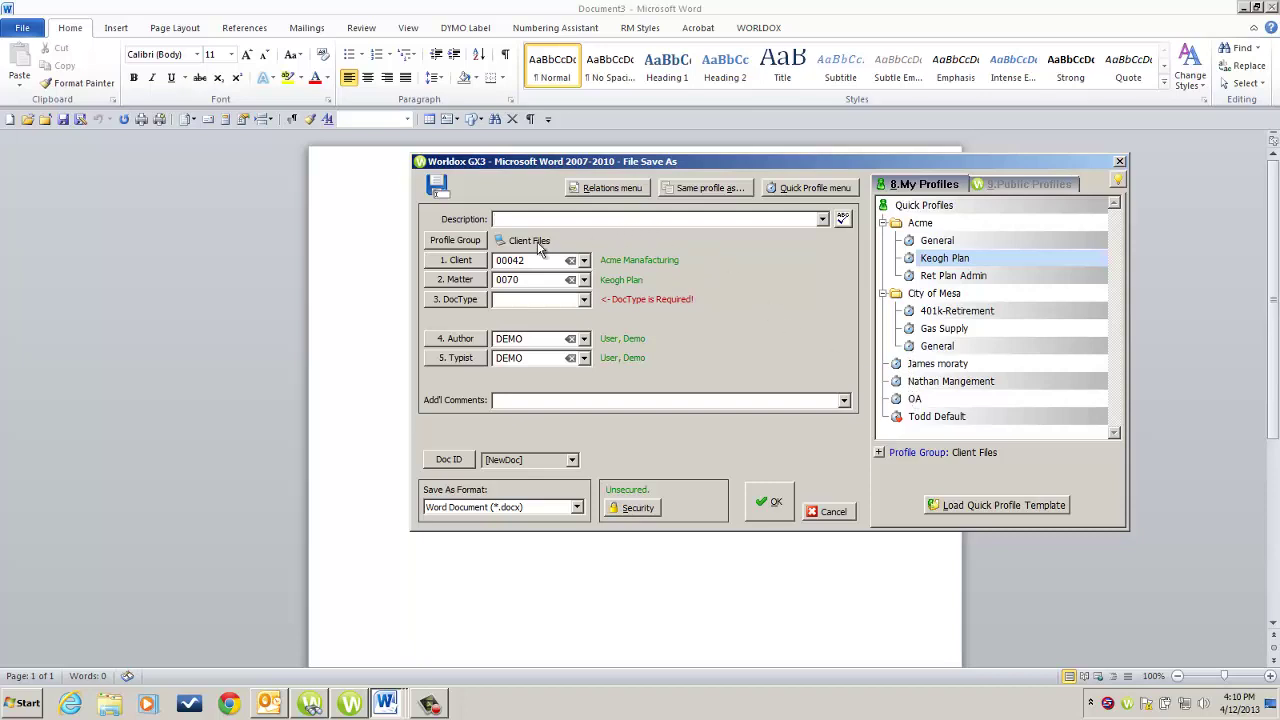
# - Set the document's client to PHR Development Corp. and its matter to Condo Conversion from the lookup tables
pyautogui.click(483, 262)
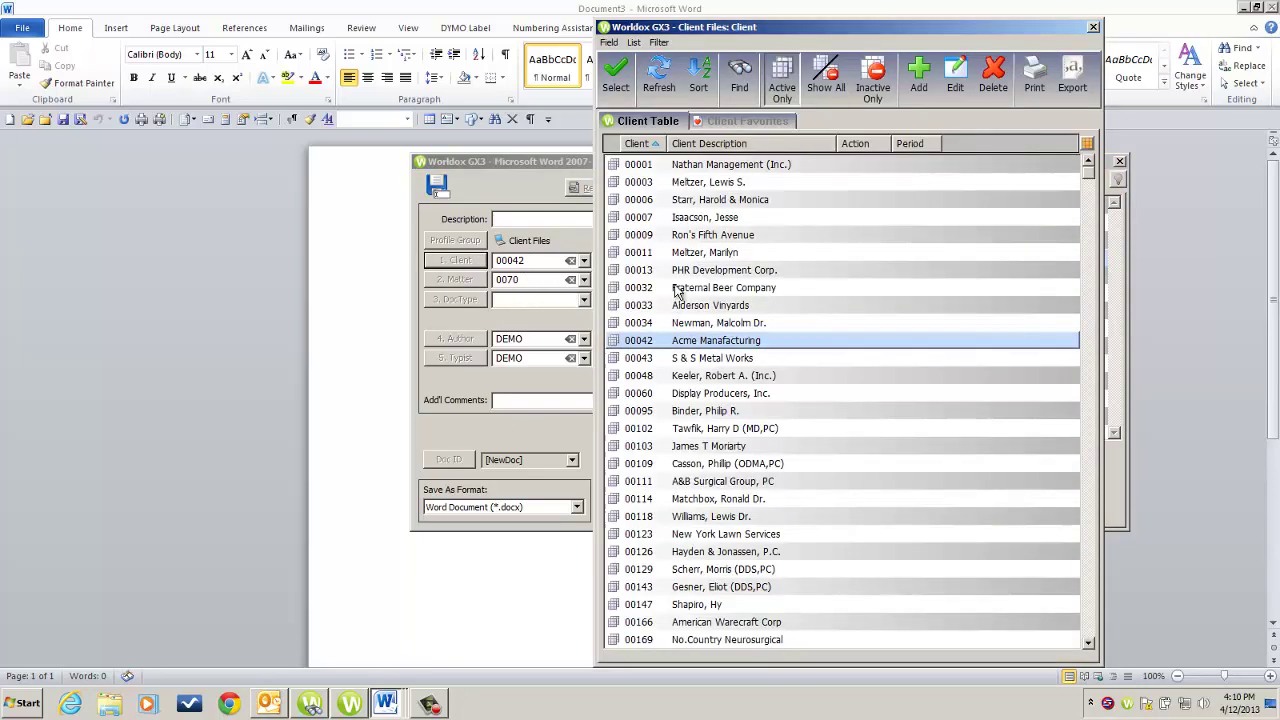
pyautogui.doubleClick(677, 278)
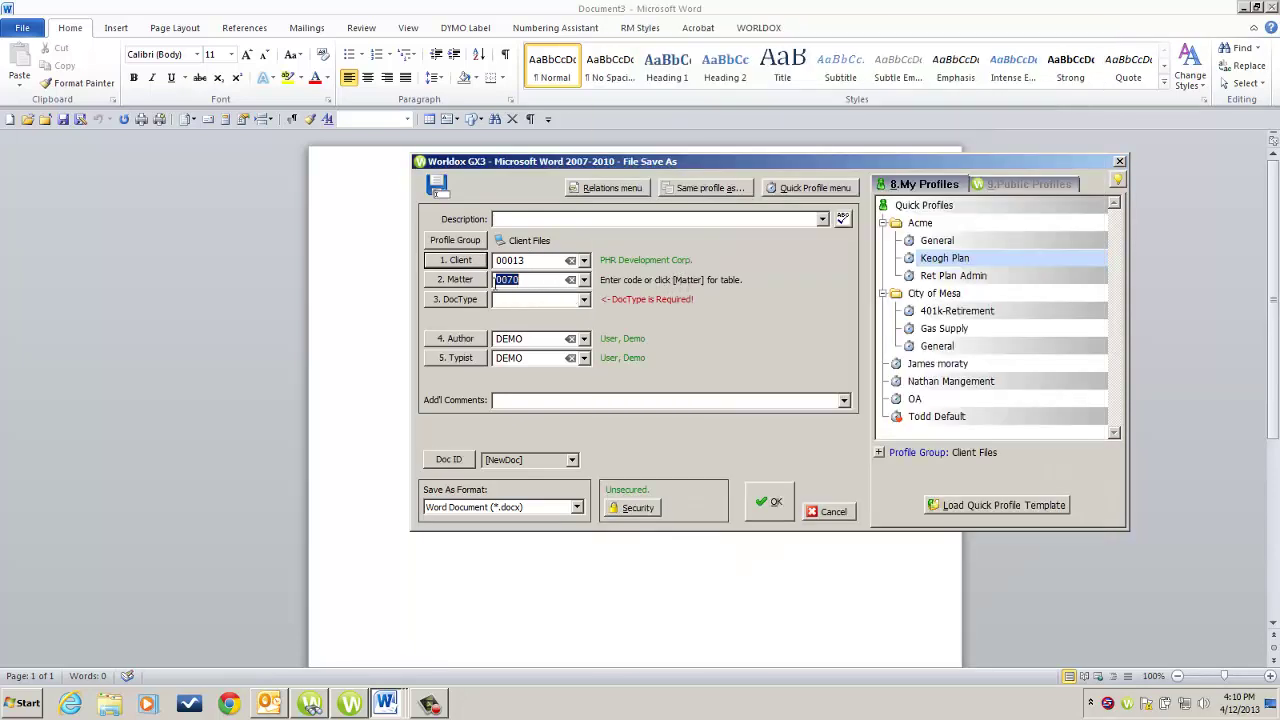
pyautogui.click(480, 280)
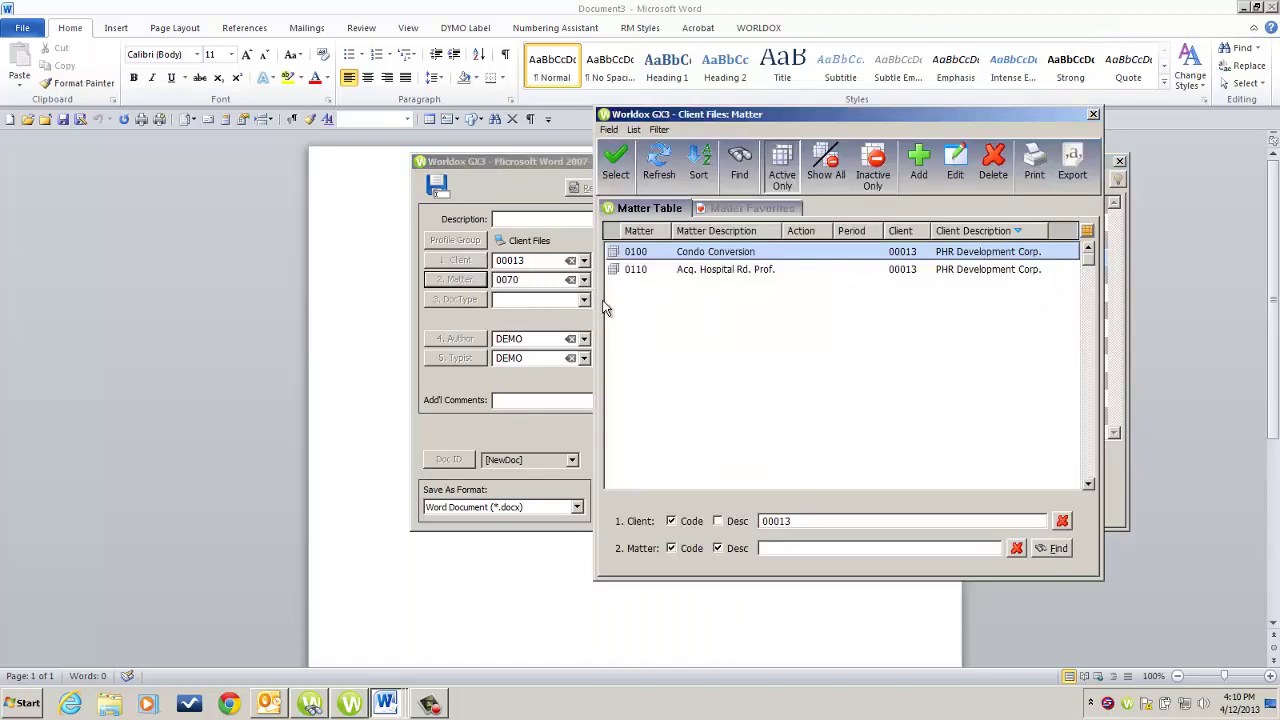
pyautogui.doubleClick(700, 254)
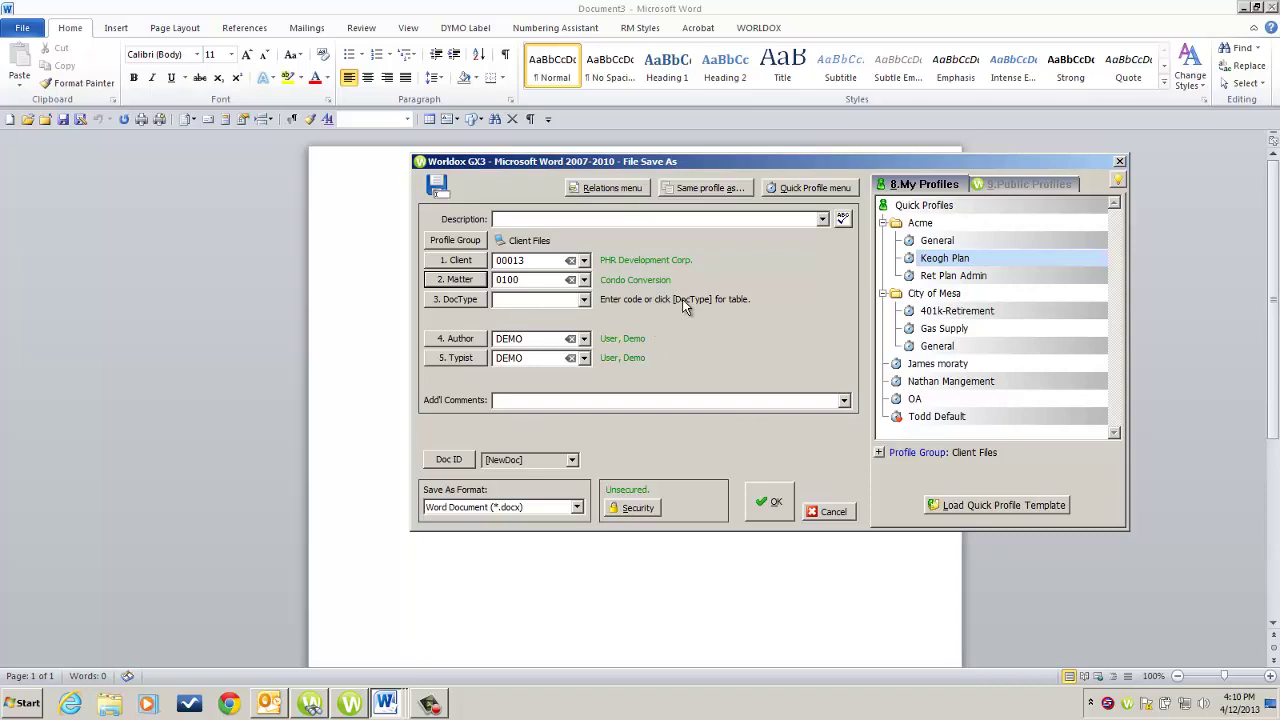
# - Save the current client and matter settings as a personal quick profile named PHR Dev, outside any folder
pyautogui.click(806, 190)
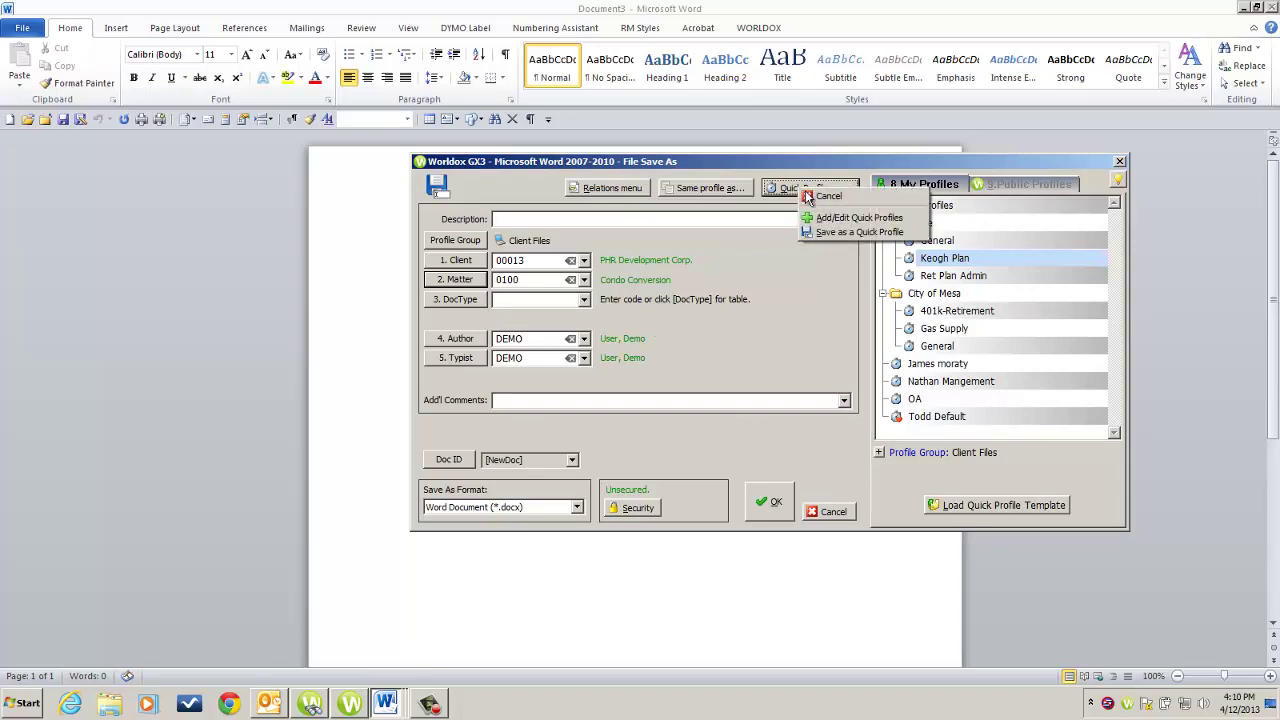
pyautogui.click(840, 232)
pyautogui.moveTo(826, 265); pyautogui.dragTo(744, 363)
pyautogui.write('P')
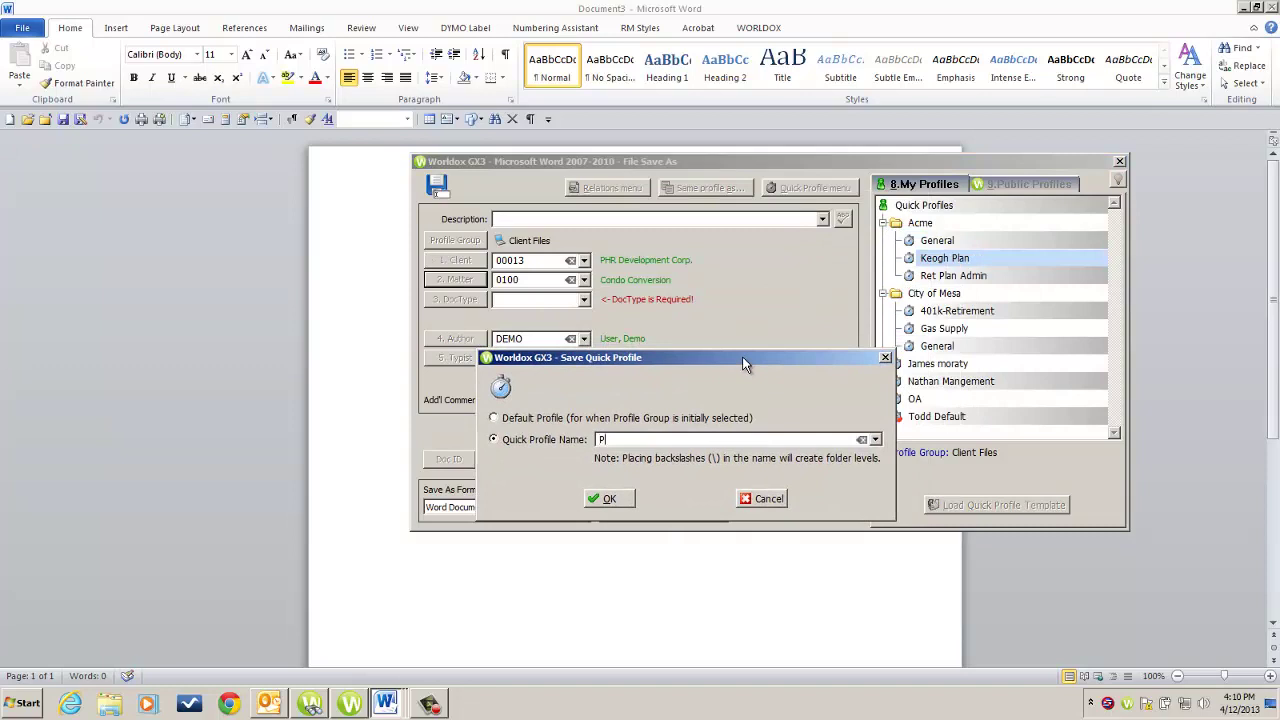
pyautogui.write('HR dev')
pyautogui.press('BackSpace')
pyautogui.press('BackSpace')
pyautogui.press('BackSpace')
pyautogui.write('Dev')
pyautogui.click(612, 499)
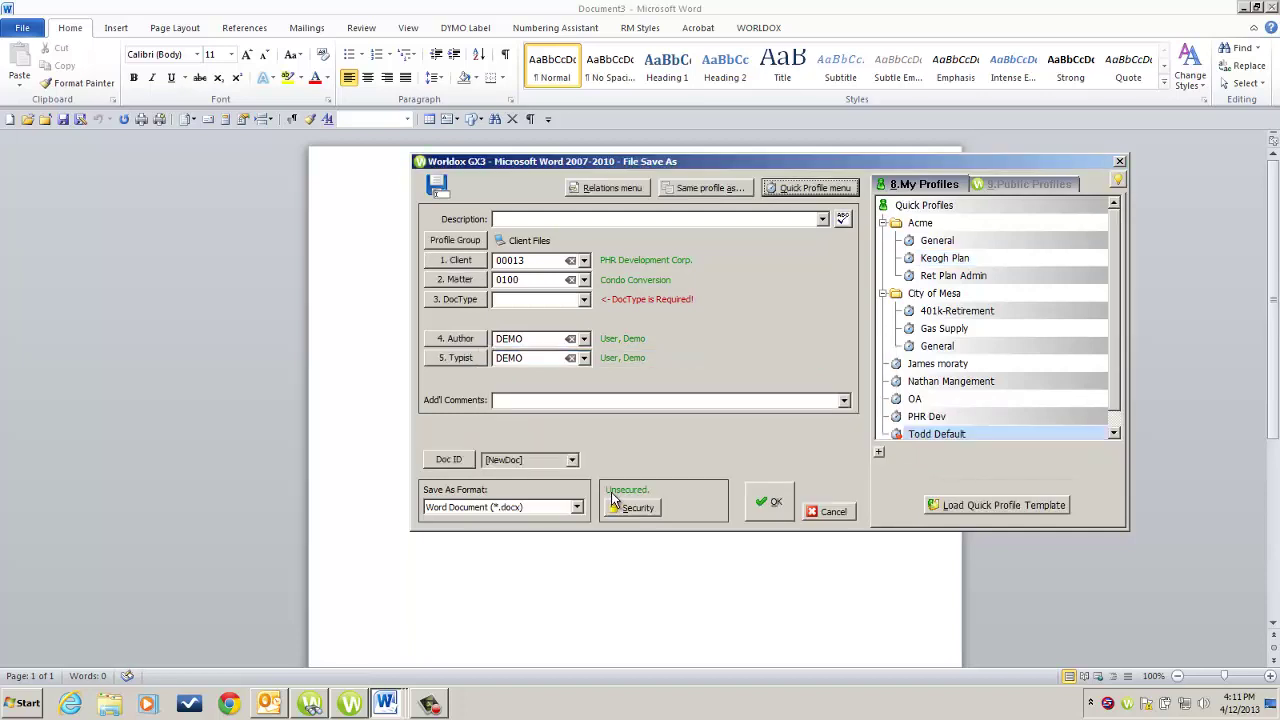